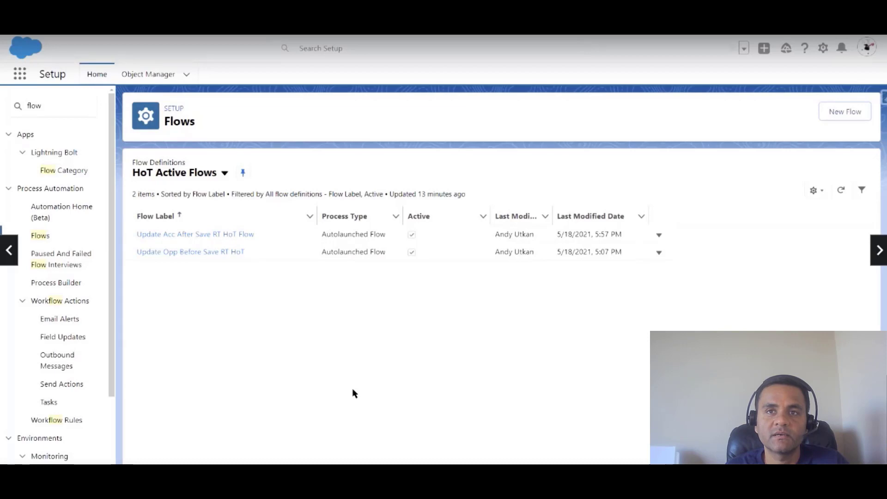
Create a new Auto-Layout Screen Flow and add a Screen element after Start.
click(839, 115)
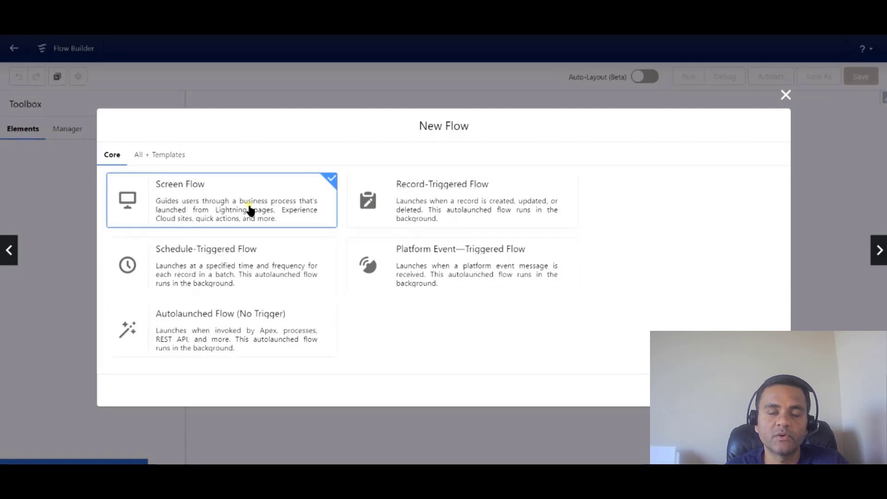
click(765, 390)
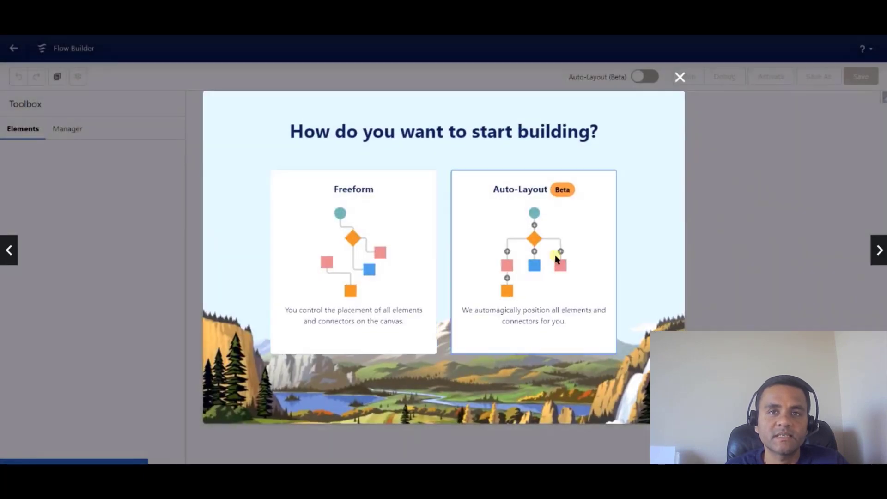
click(562, 255)
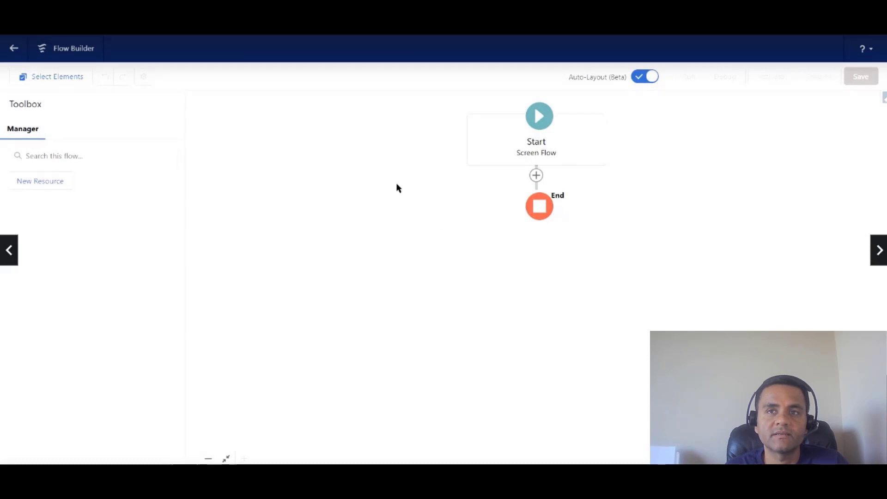
click(535, 176)
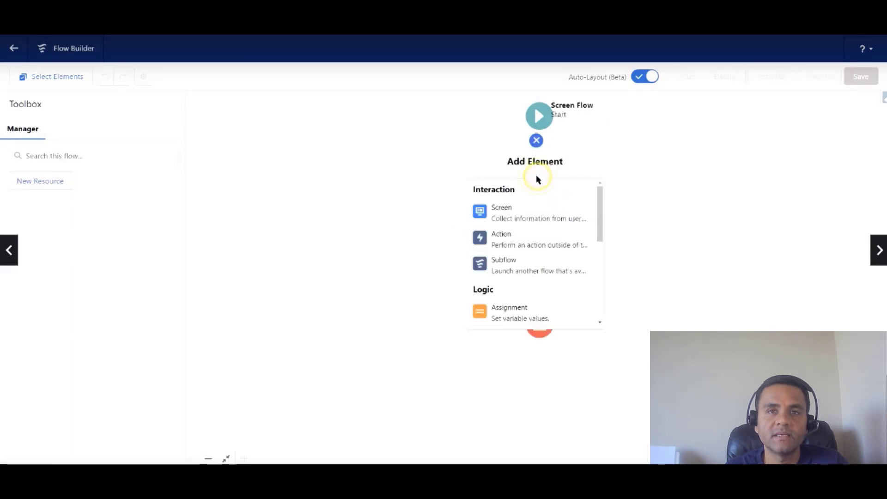
click(516, 213)
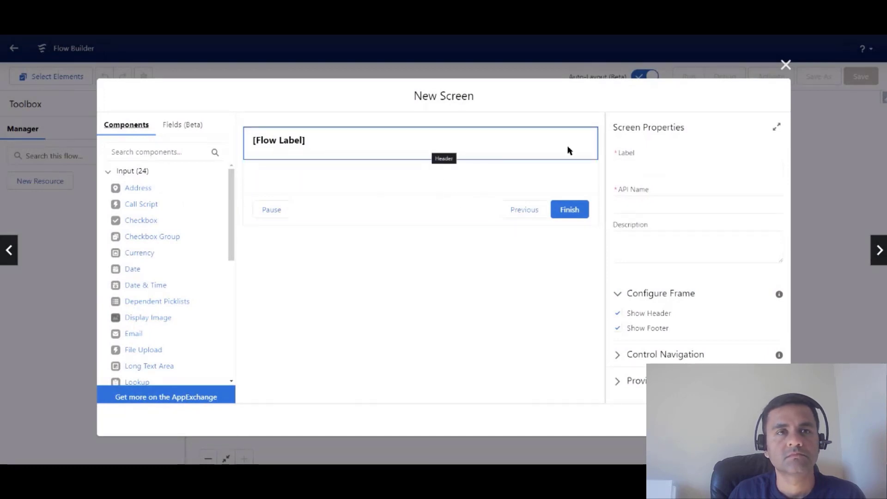
Label the screen UpdateInfoScreen with a matching API name and hide its header.
click(634, 170)
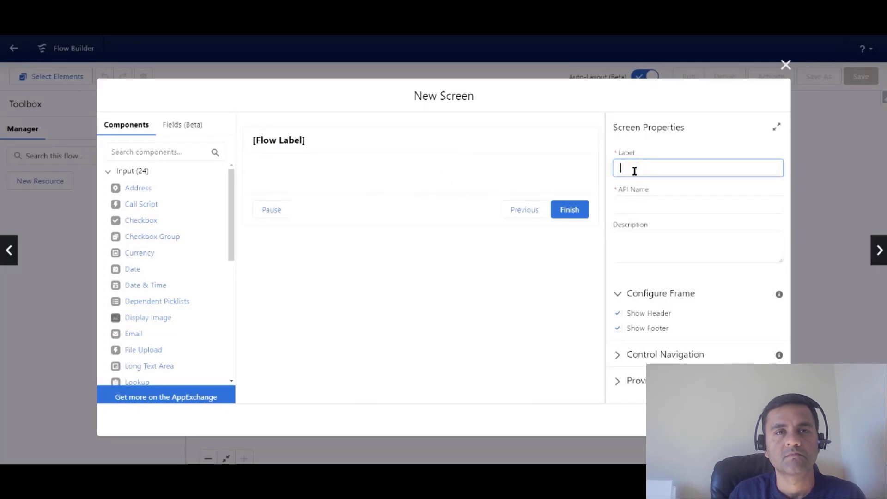
text(U)
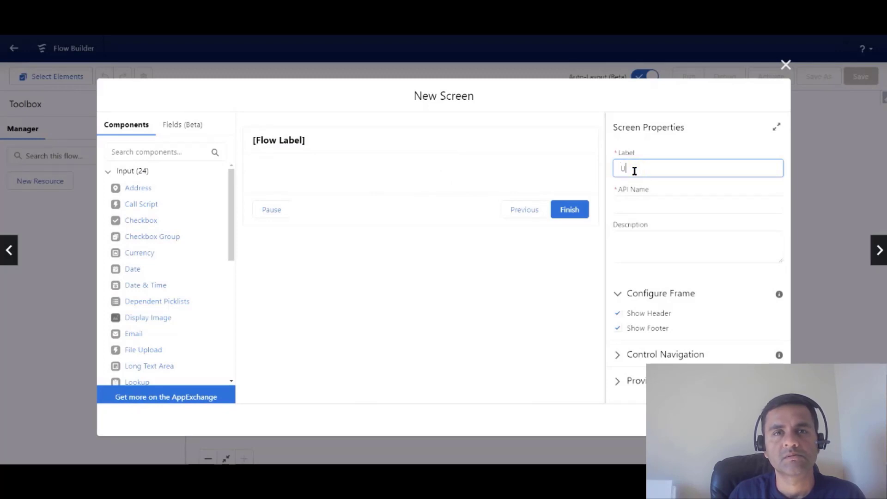
text(pdateIn)
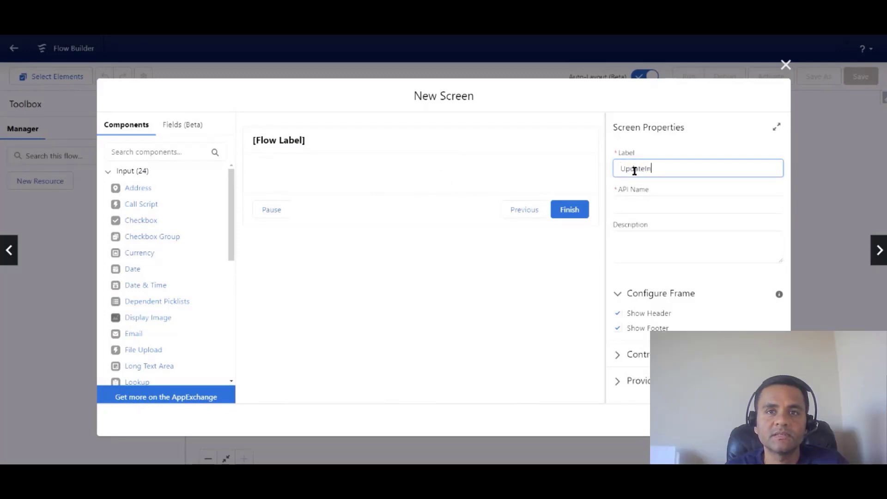
text(fo)
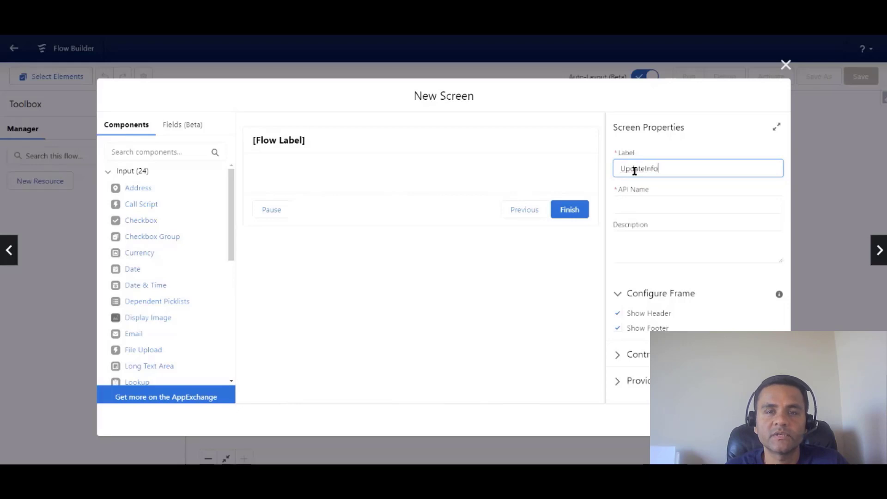
text(Screen)
click(656, 203)
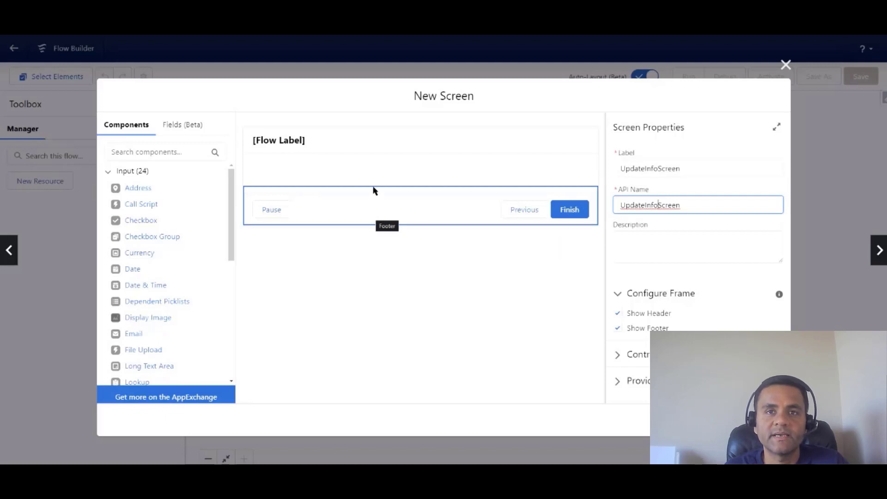
click(382, 147)
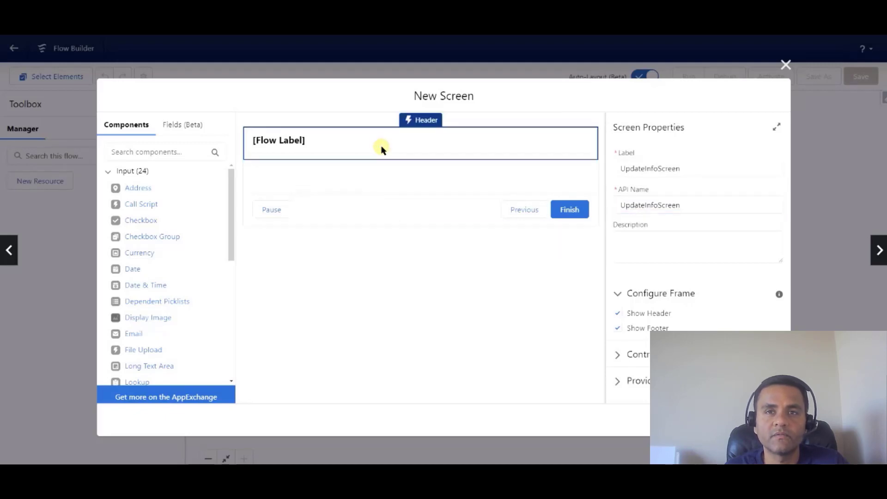
click(618, 314)
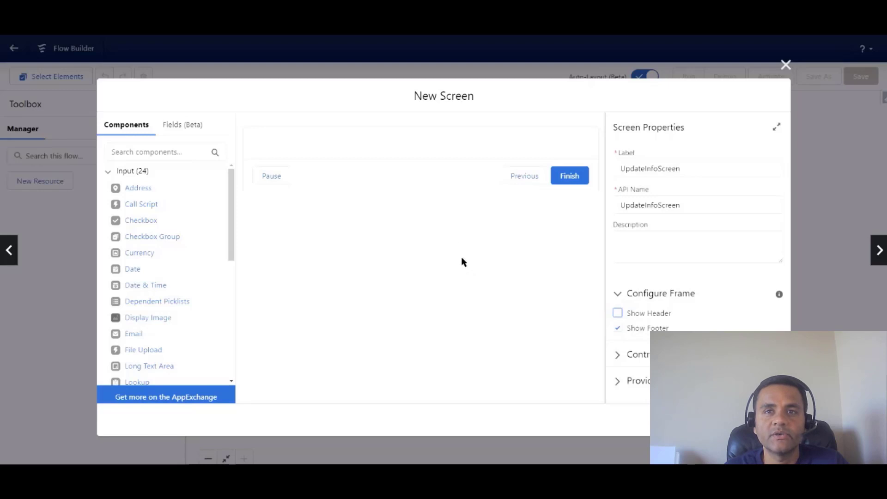
Place a Display Text component on the screen and name it IntroText1.
drag(230, 245, 230, 373)
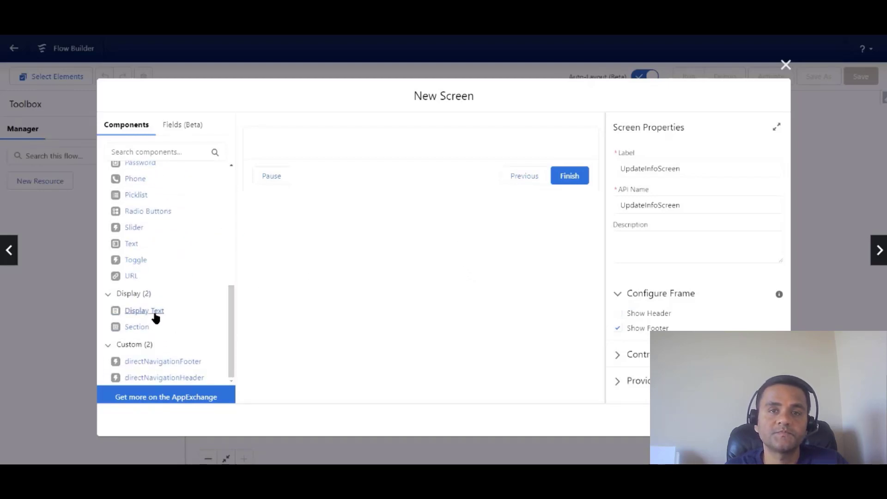
drag(156, 317, 308, 147)
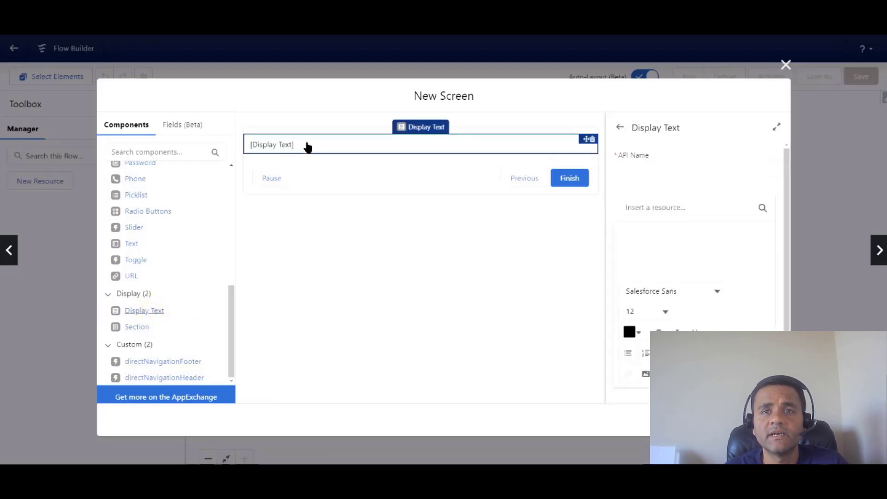
click(654, 174)
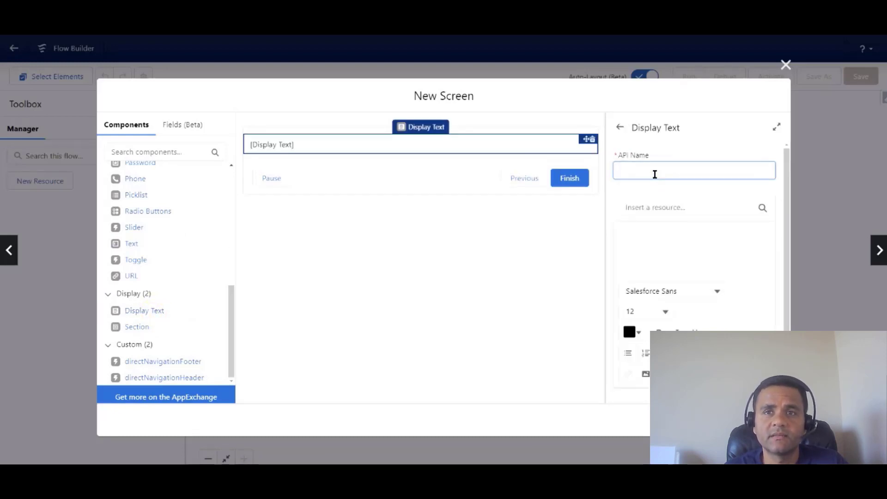
text(Intro)
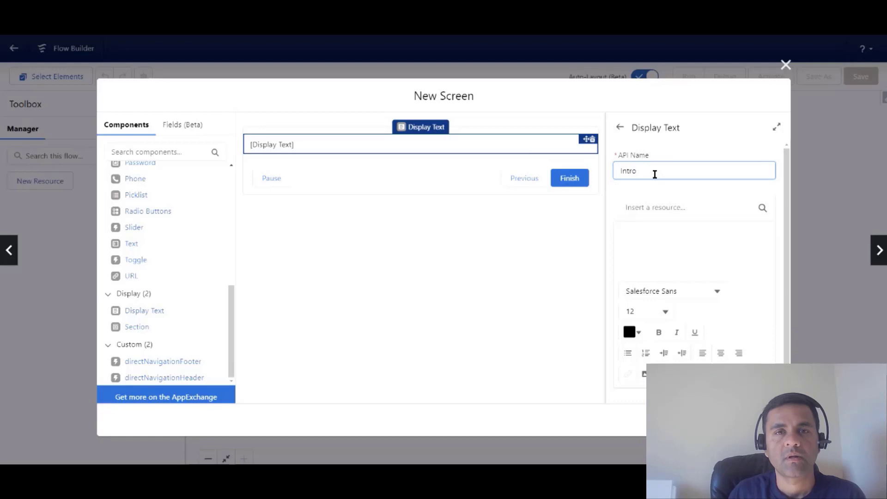
text(Text1)
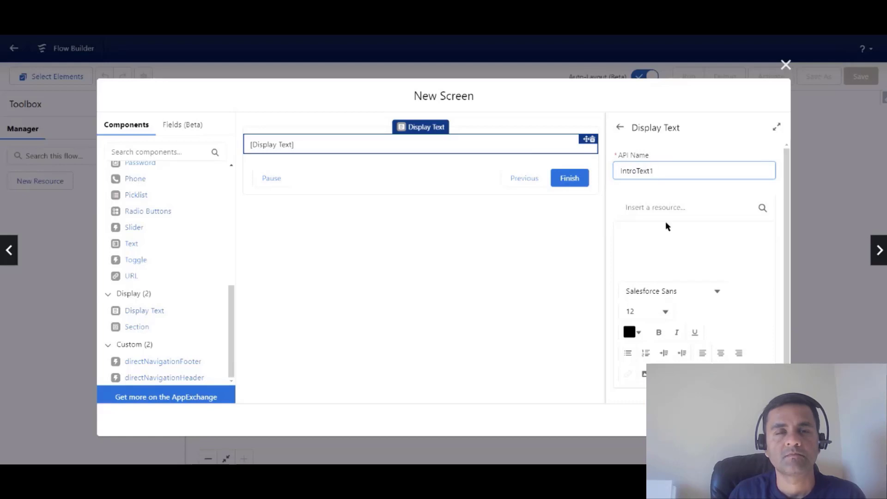
Write a bold 'Update Contact Information' heading in the display text.
click(660, 231)
text(U)
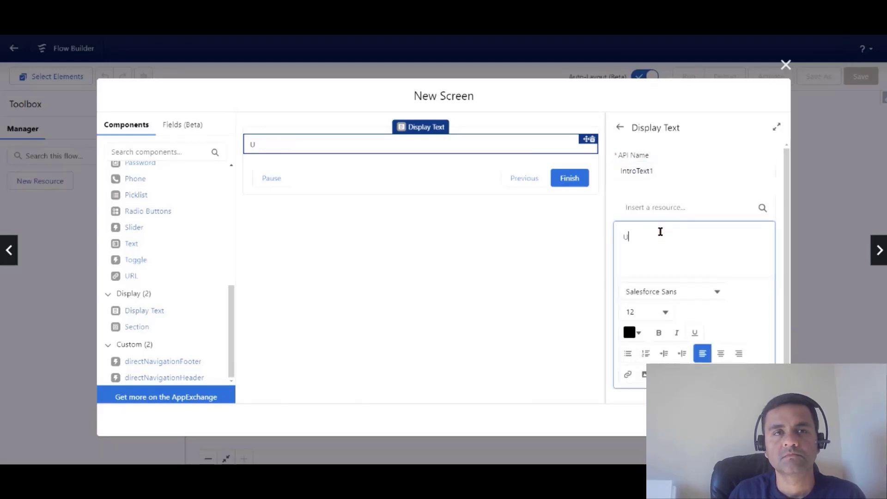
text(pdate Con)
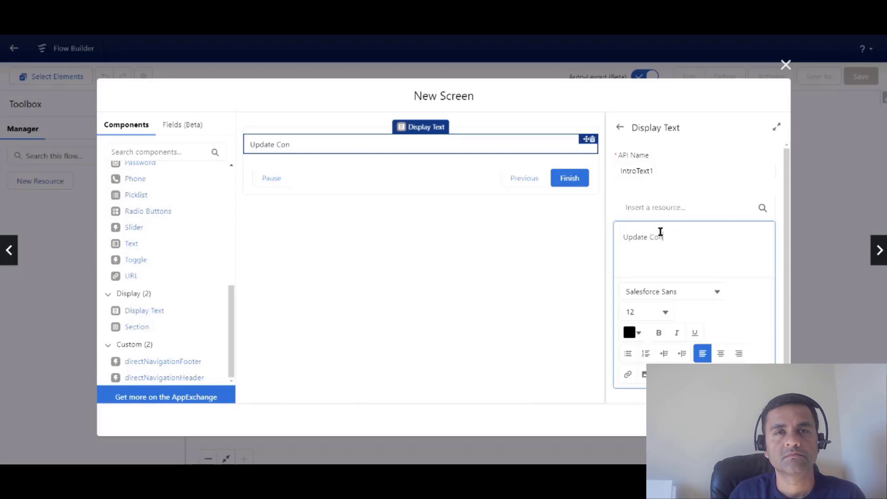
text(tact Information)
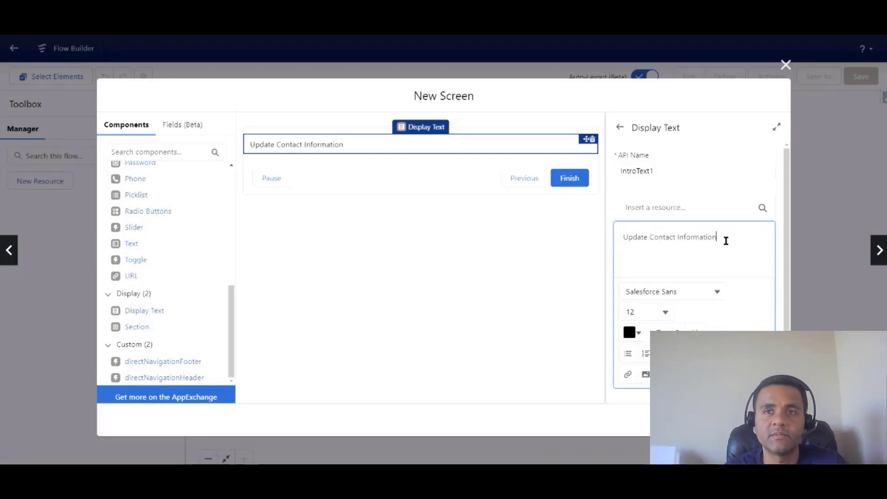
key(Return)
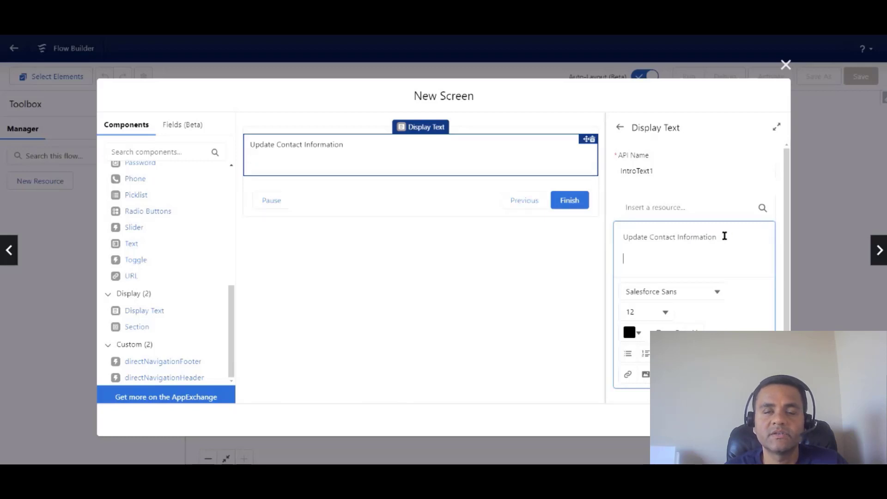
click(723, 237)
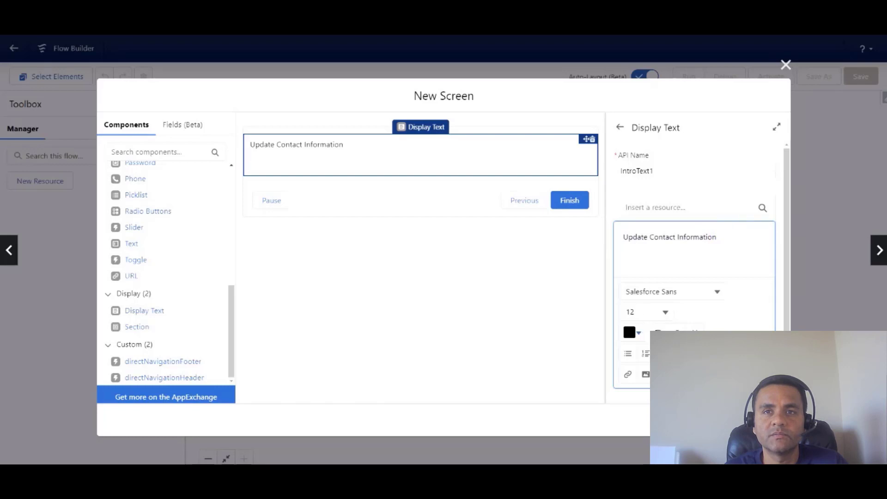
click(659, 332)
Add the intro line 'I would like to update your contact information. This will take 2 minutes.'.
click(635, 261)
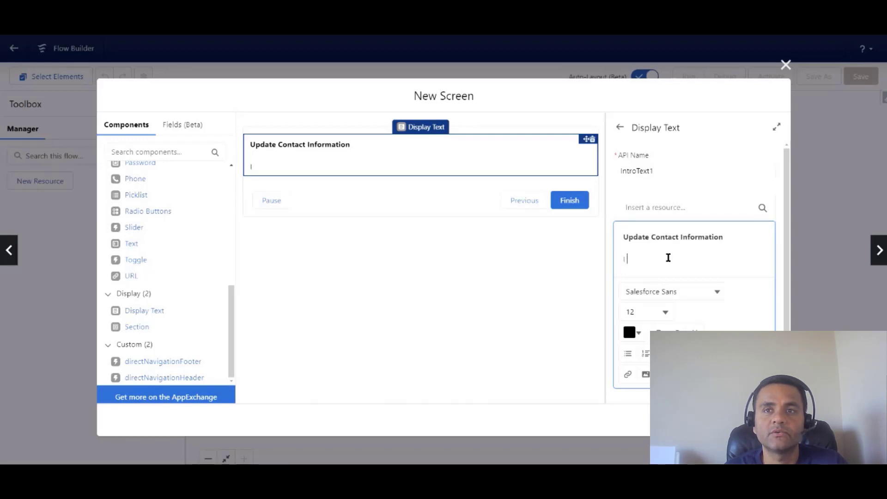
text(would like )
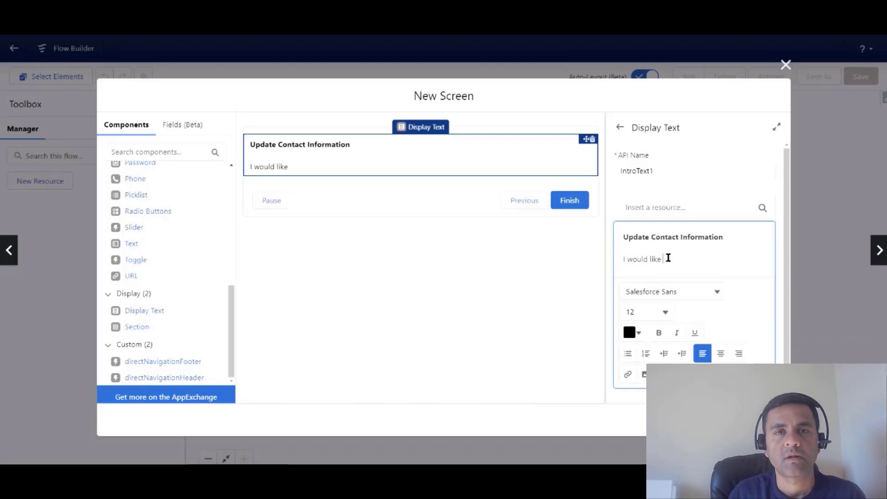
text(to update )
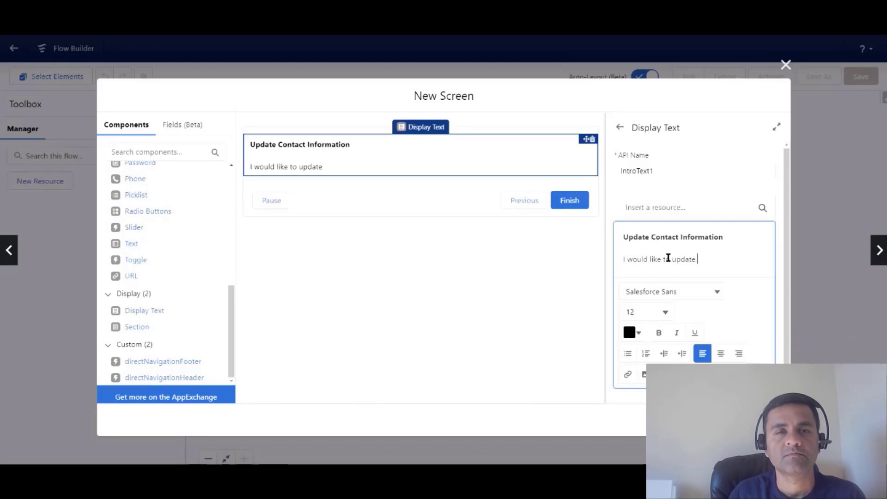
text(your co)
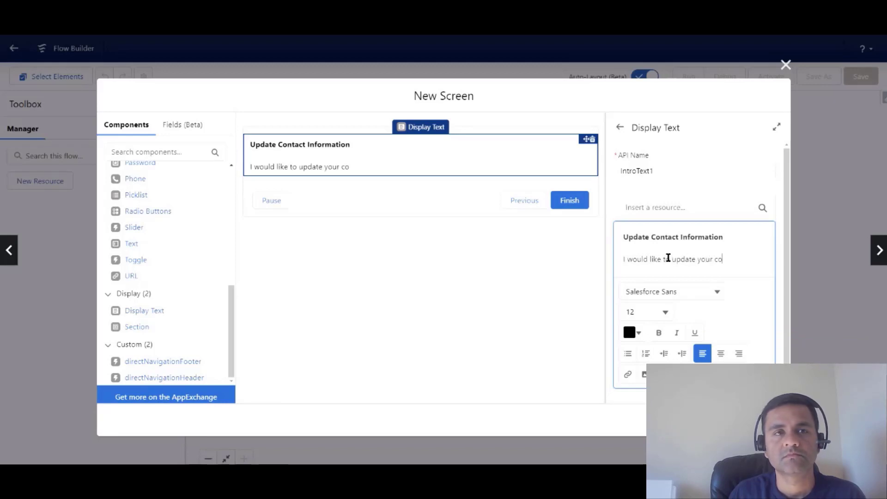
text(ntact information. I)
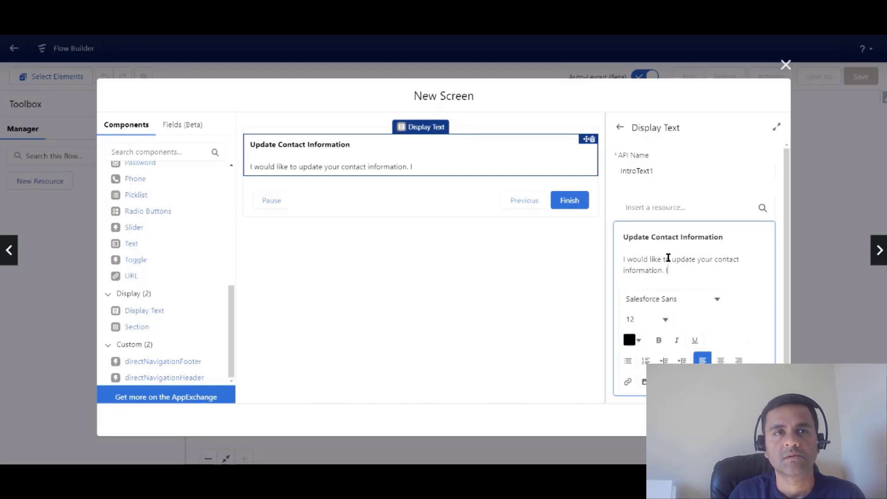
key(BackSpace)
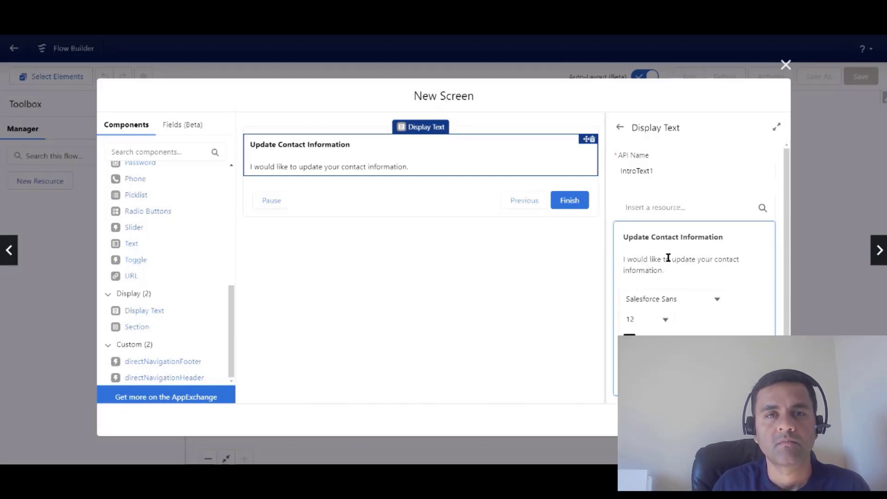
text(This will take )
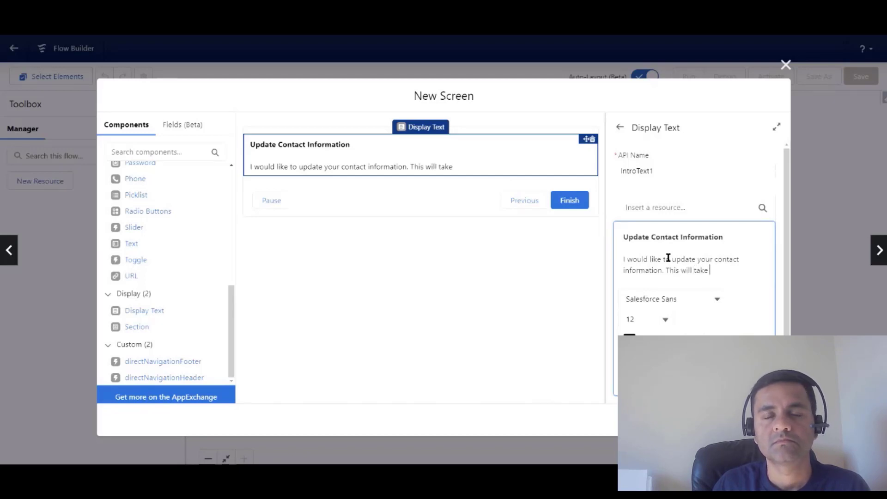
text(2 minutes.)
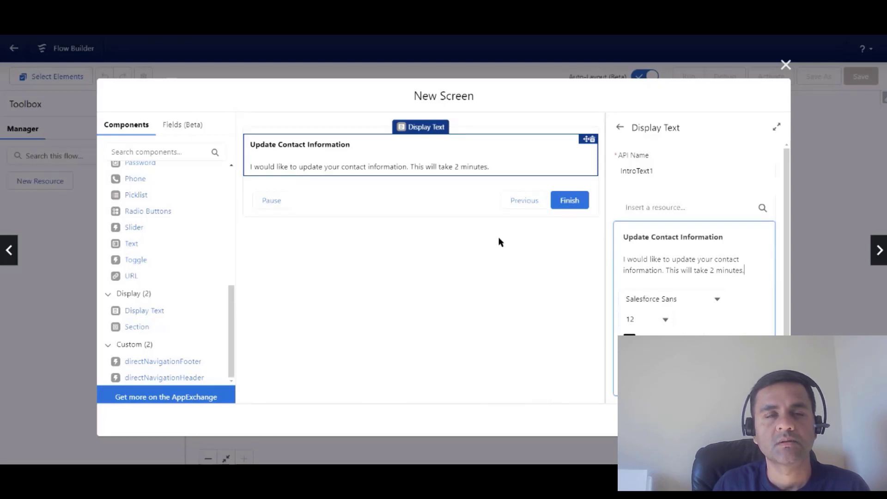
key(Return)
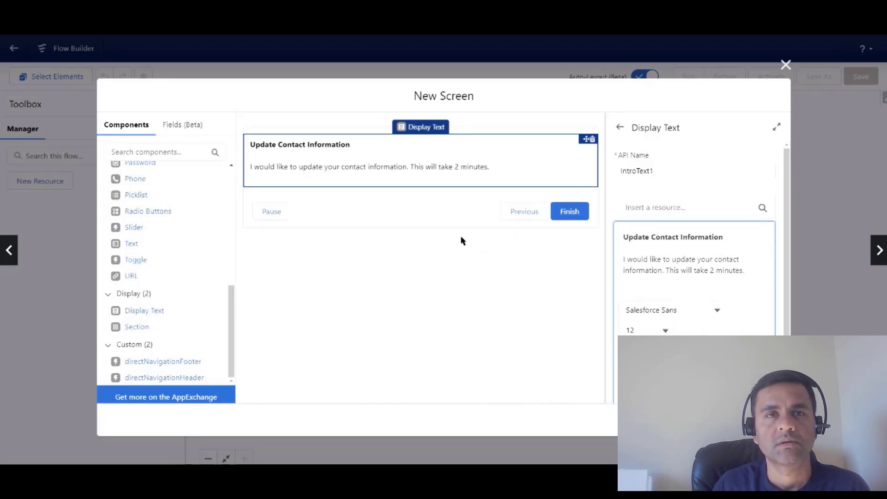
click(232, 337)
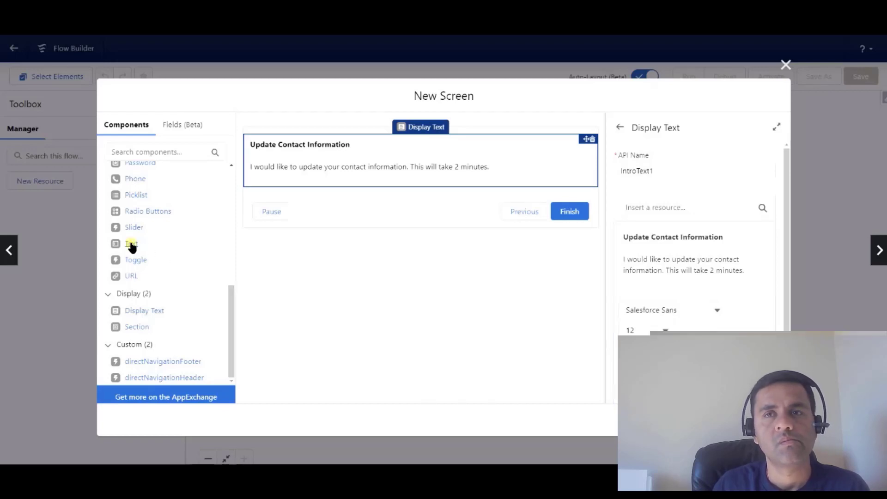
Add a Text input labelled Title (API name Title) and a Phone input beneath it.
drag(132, 243, 288, 182)
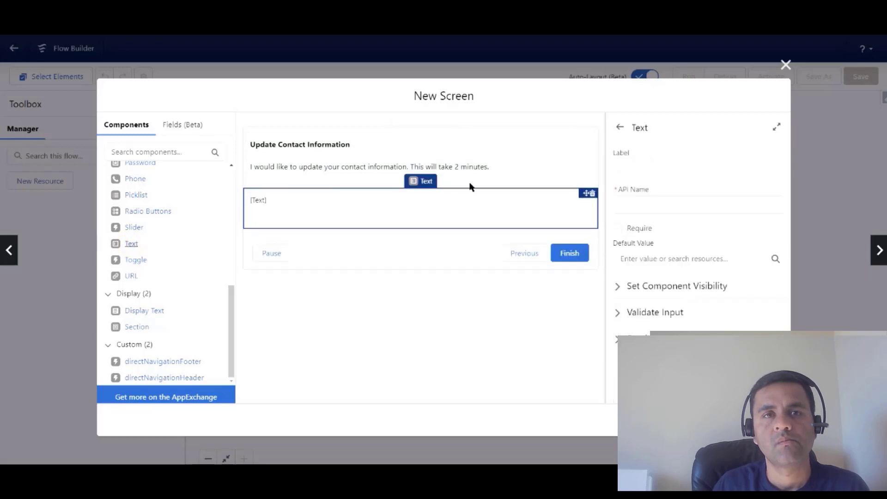
click(633, 168)
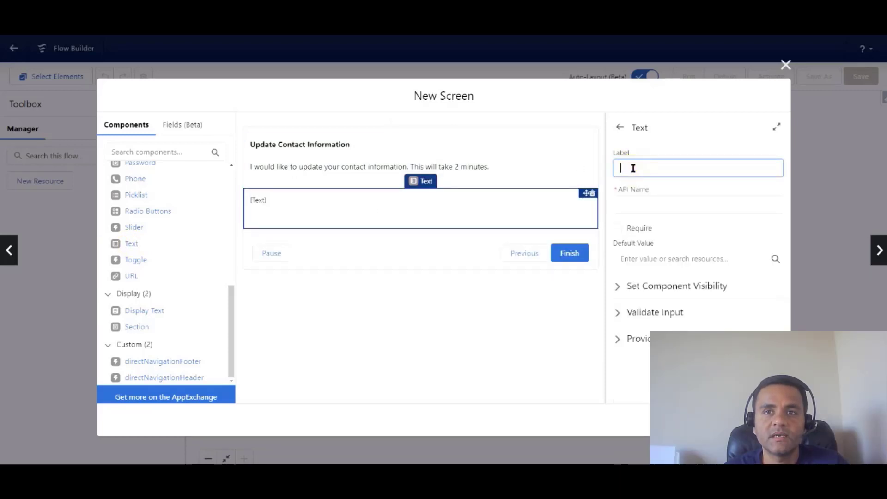
text(T)
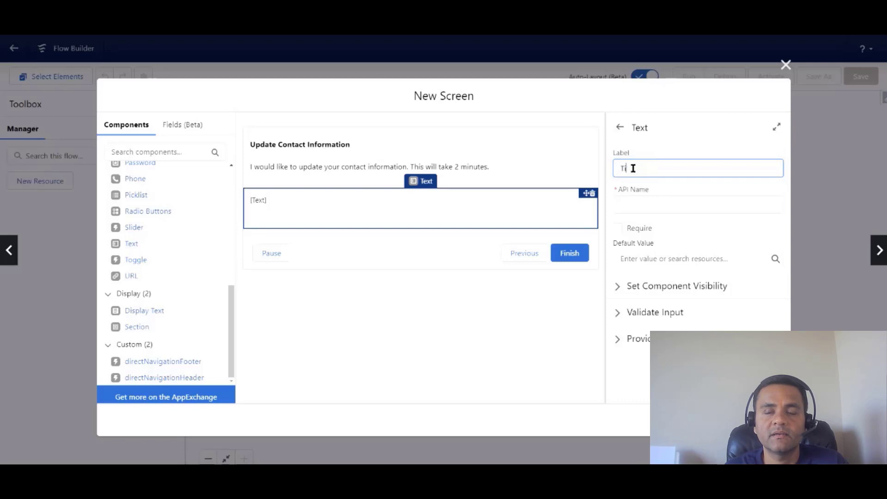
text(itle)
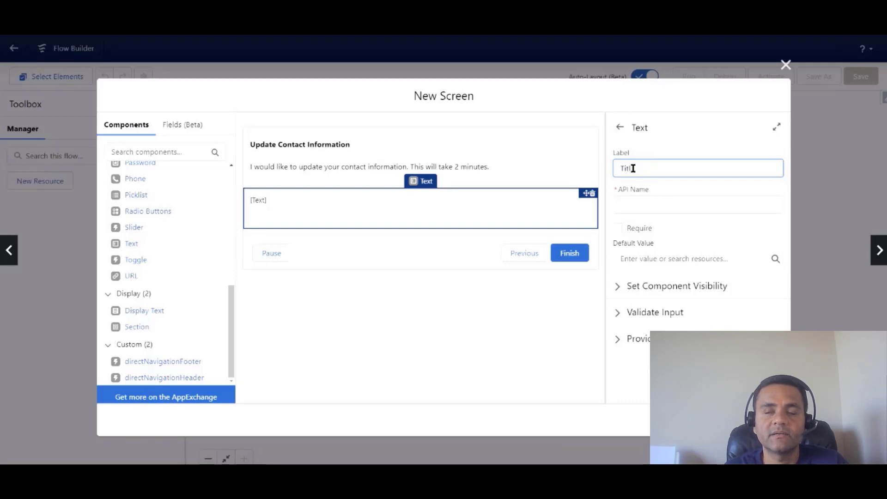
click(653, 201)
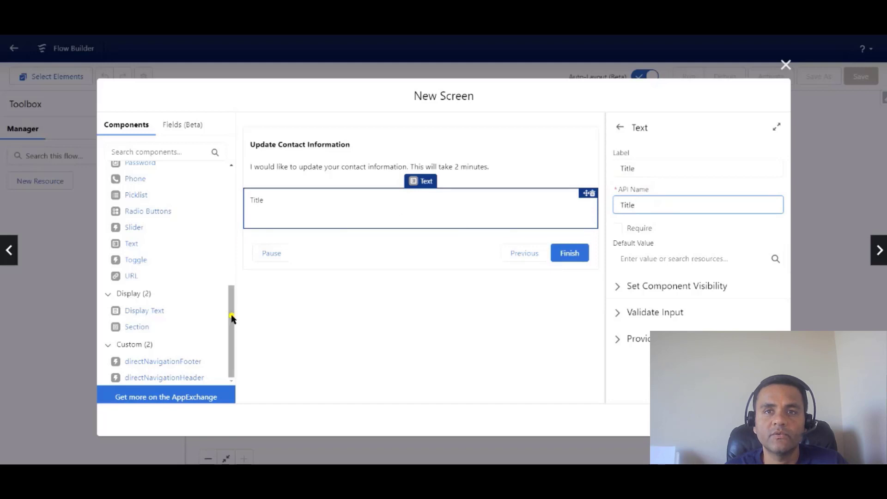
drag(231, 313, 234, 273)
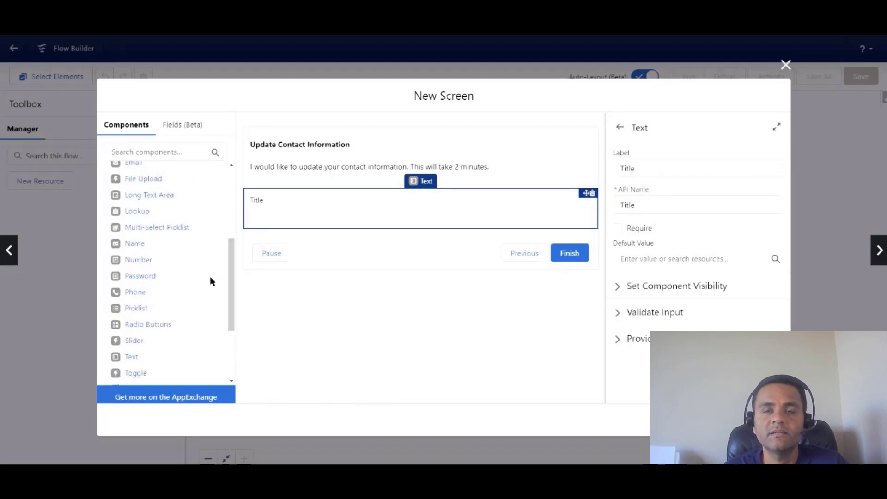
drag(135, 292, 285, 230)
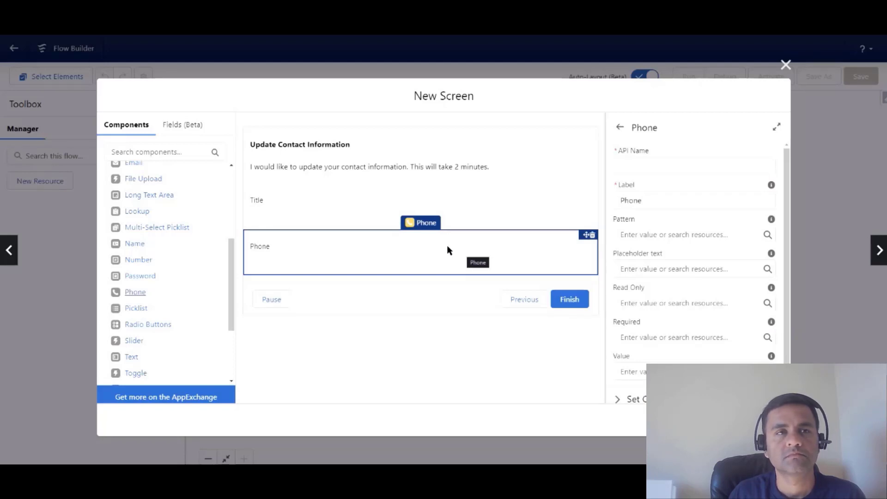
Give the Phone input API name MobilePhone and label Mobile Phone.
click(639, 163)
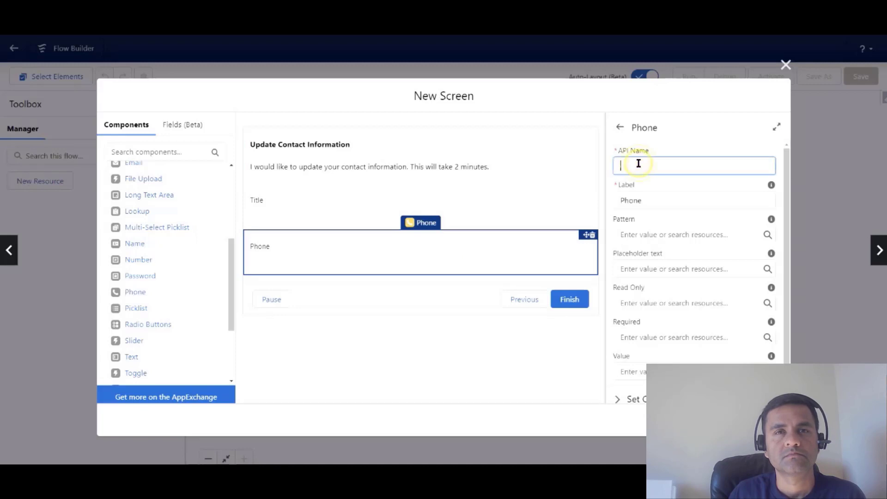
text(Mobile)
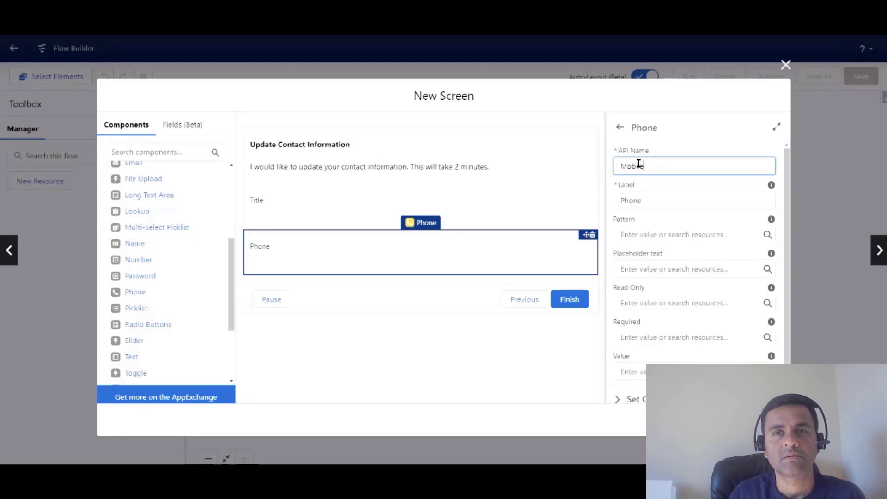
text(Phone)
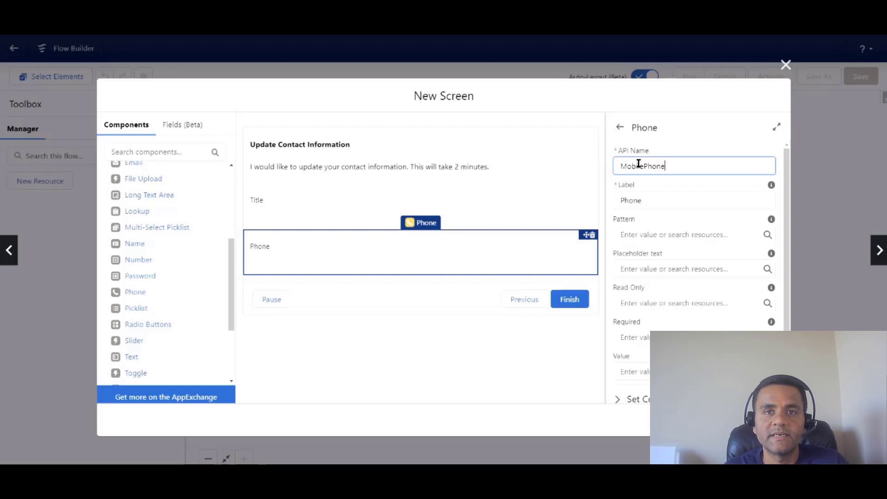
click(622, 199)
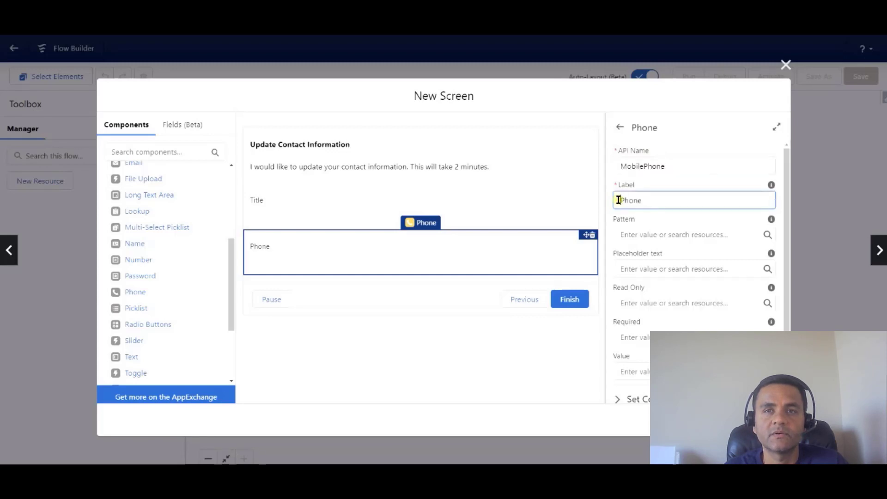
text(Mobile)
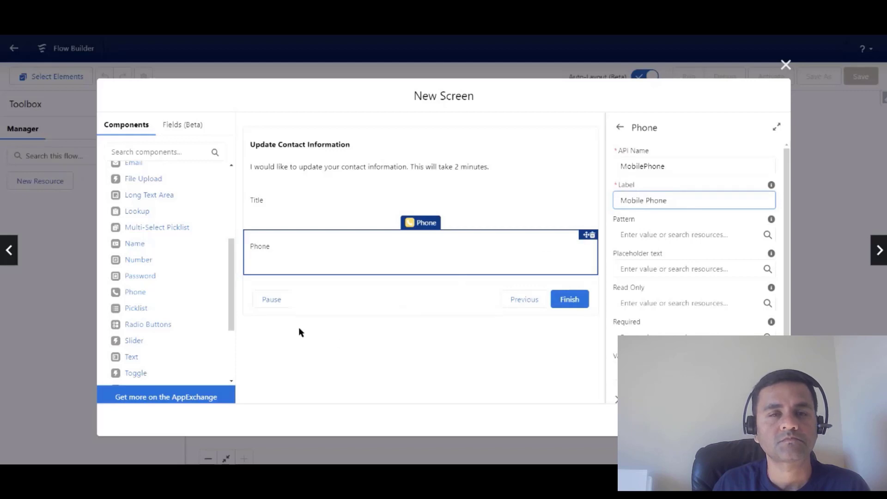
Add an Email input named Email below Mobile Phone.
drag(234, 322, 224, 282)
drag(133, 243, 323, 275)
drag(401, 273, 400, 273)
click(645, 166)
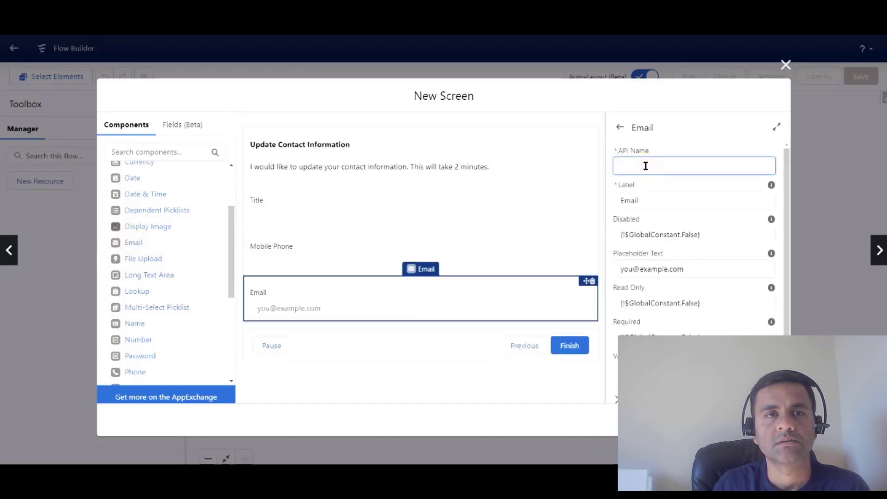
text(Email)
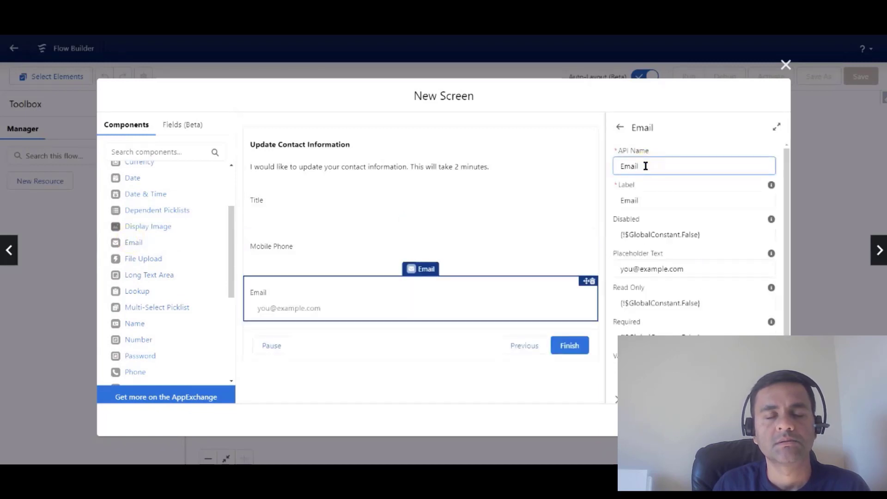
click(681, 138)
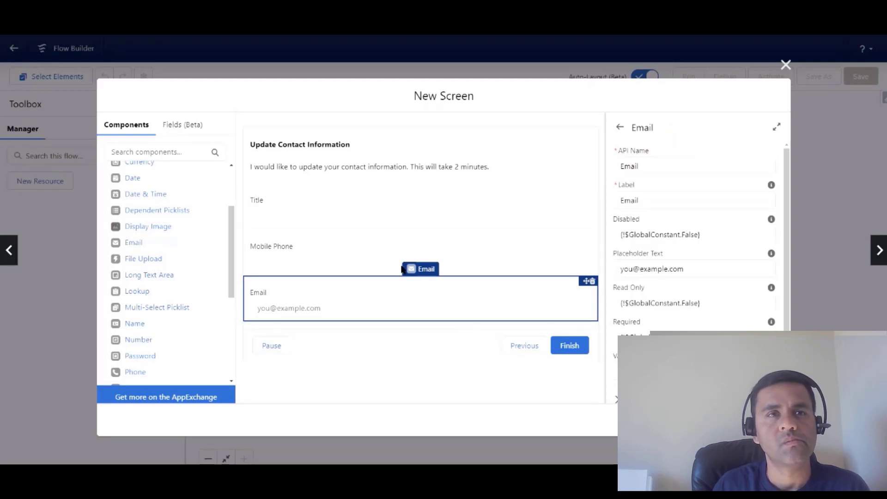
Review the Mobile Phone and Email input settings.
click(376, 246)
click(372, 289)
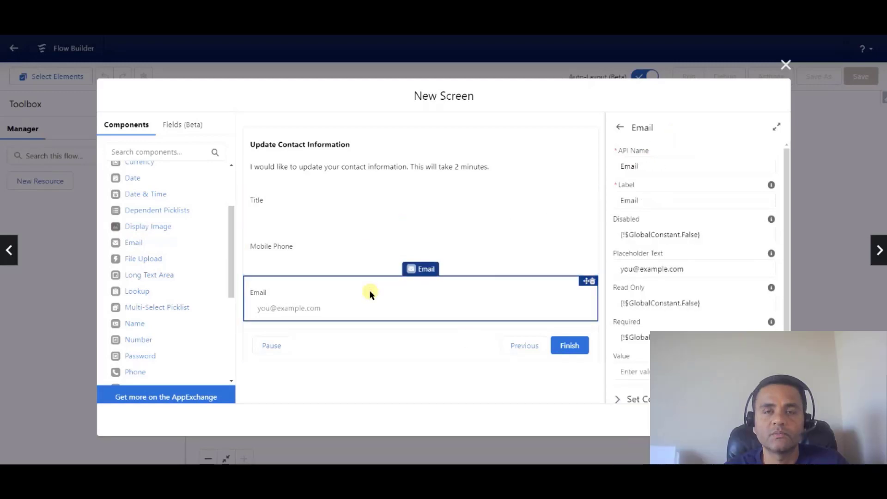
click(367, 256)
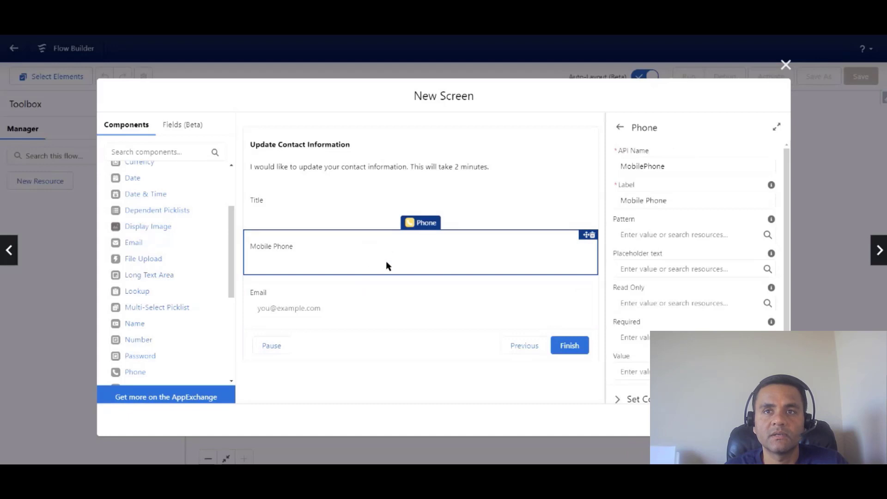
click(384, 285)
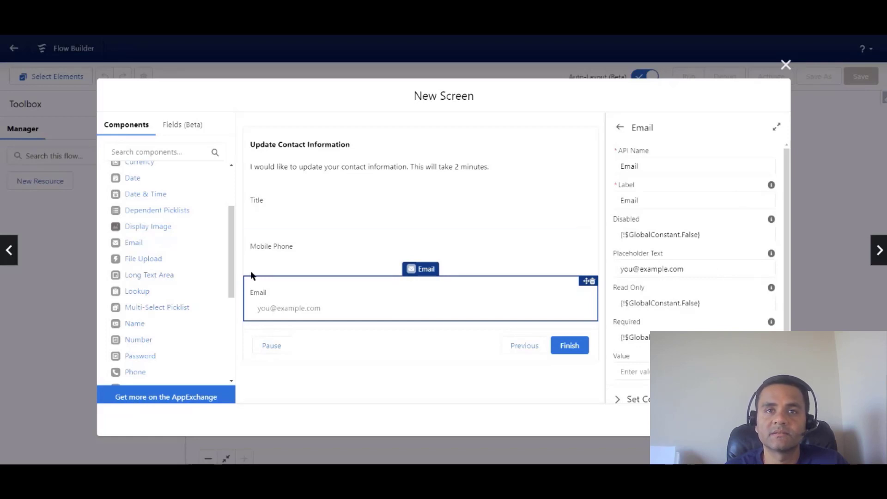
drag(234, 269, 228, 319)
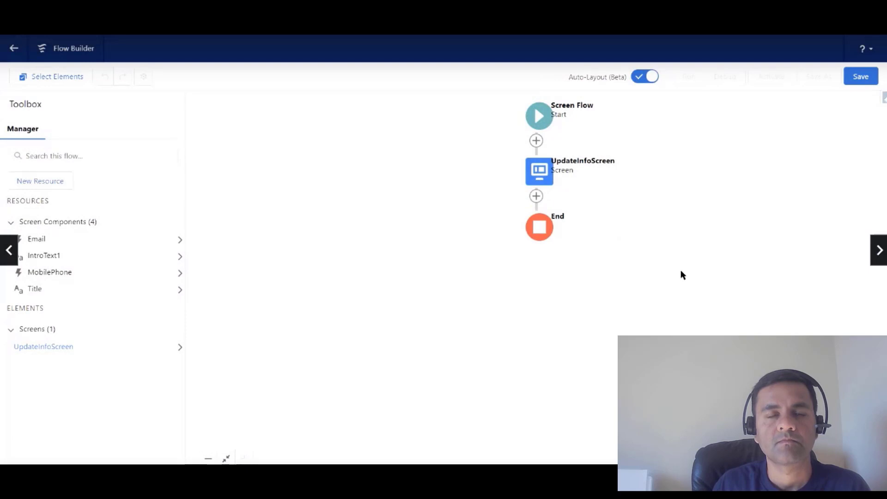
Create a Text variable named recordId that is available for input.
click(537, 197)
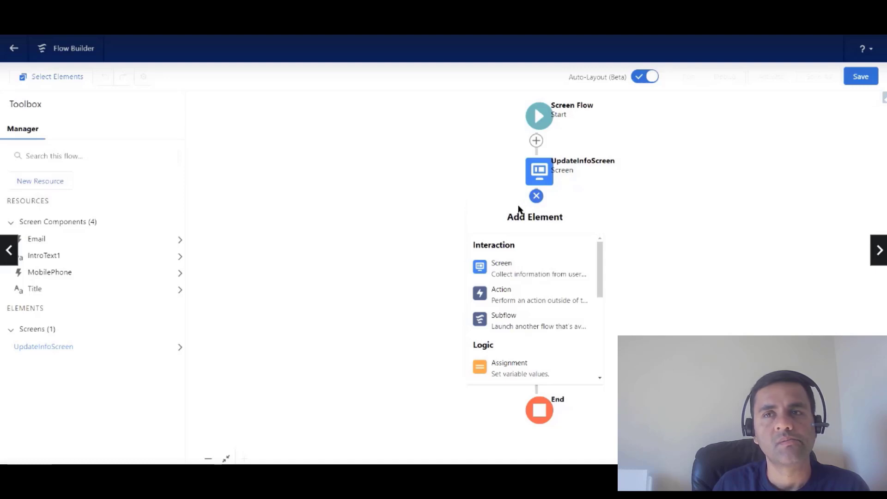
click(445, 183)
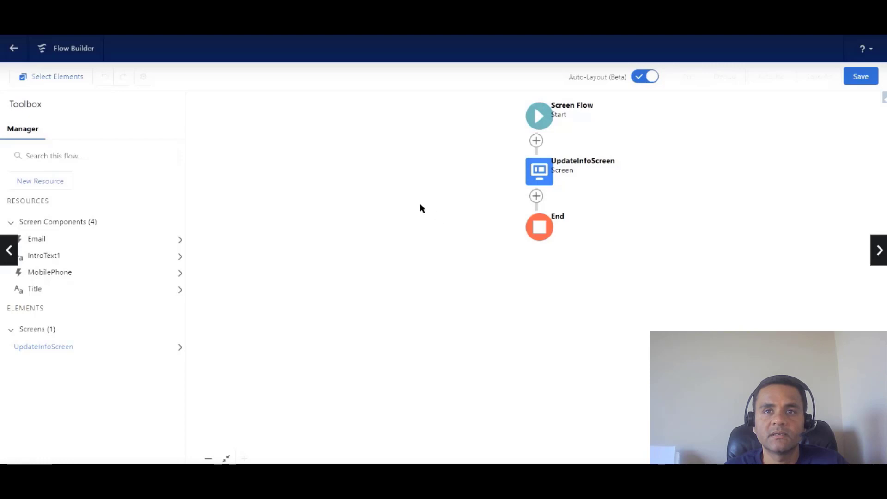
click(67, 183)
click(300, 216)
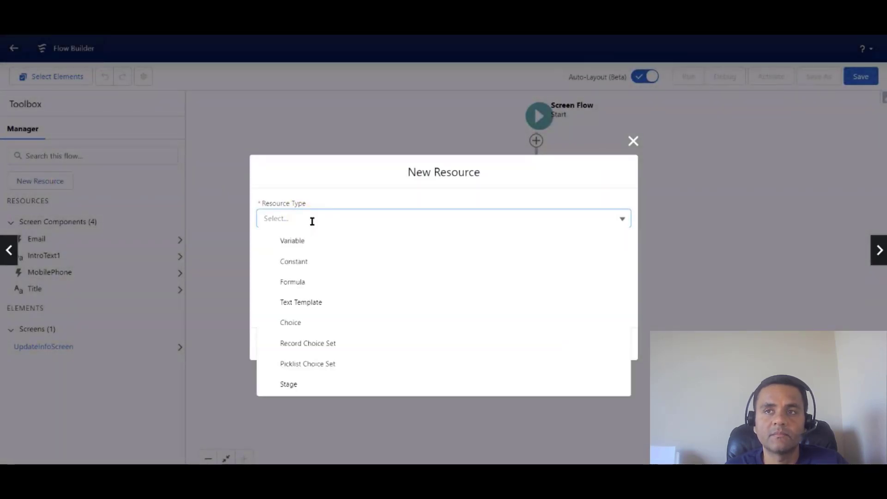
click(311, 241)
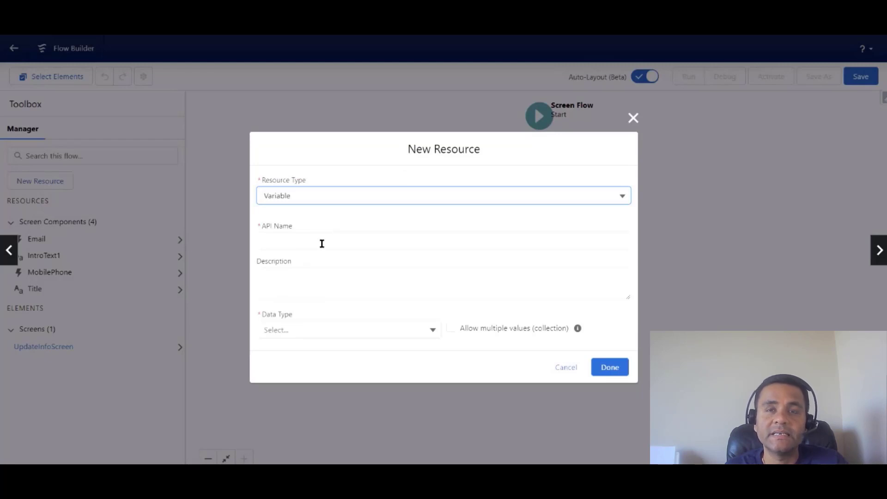
click(311, 238)
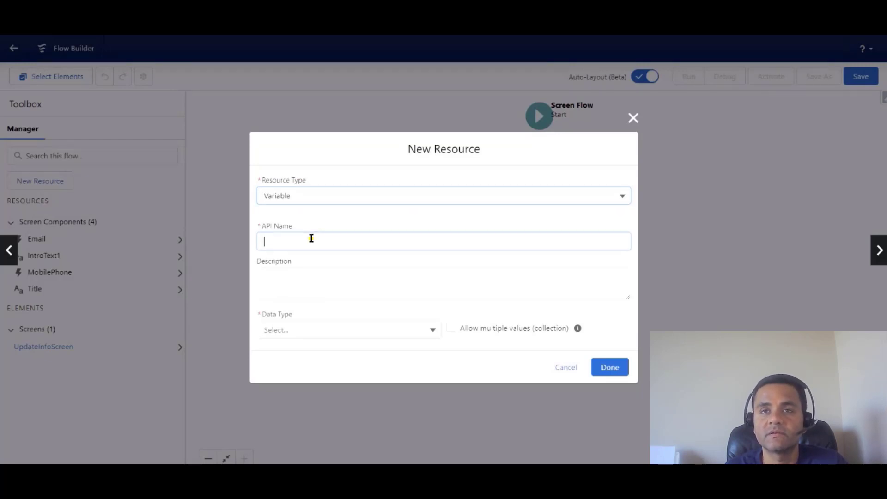
text(recordId)
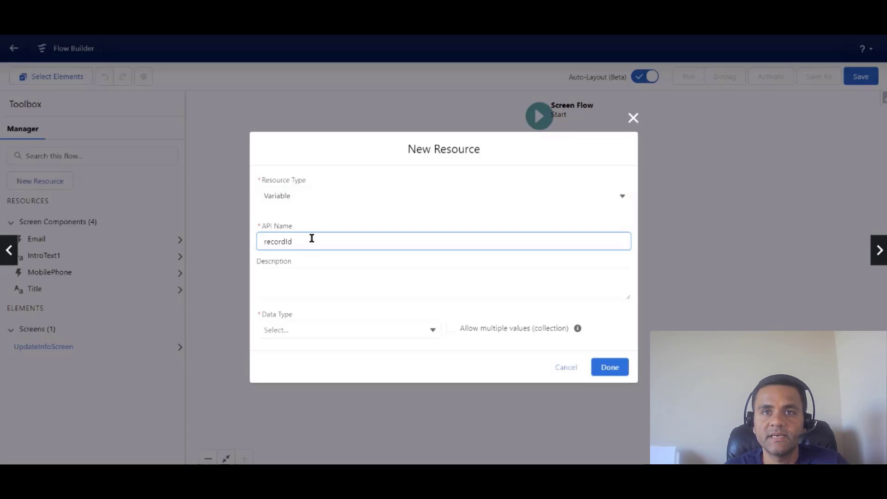
click(431, 330)
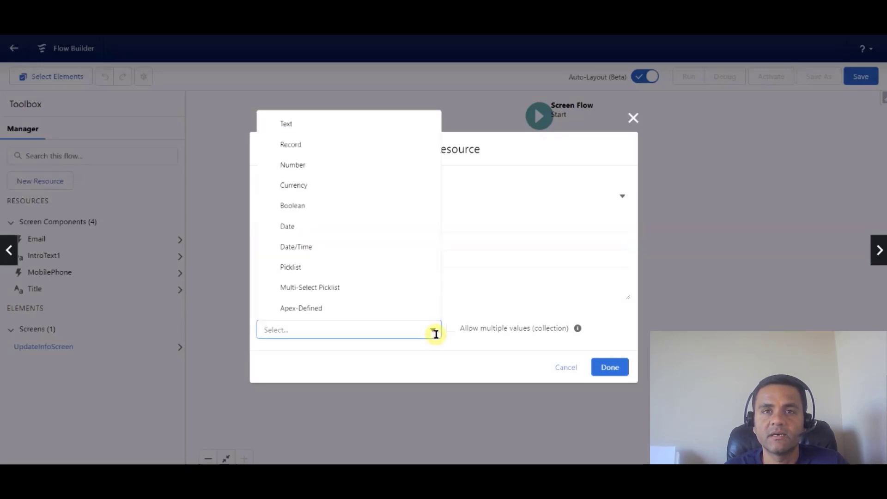
click(376, 130)
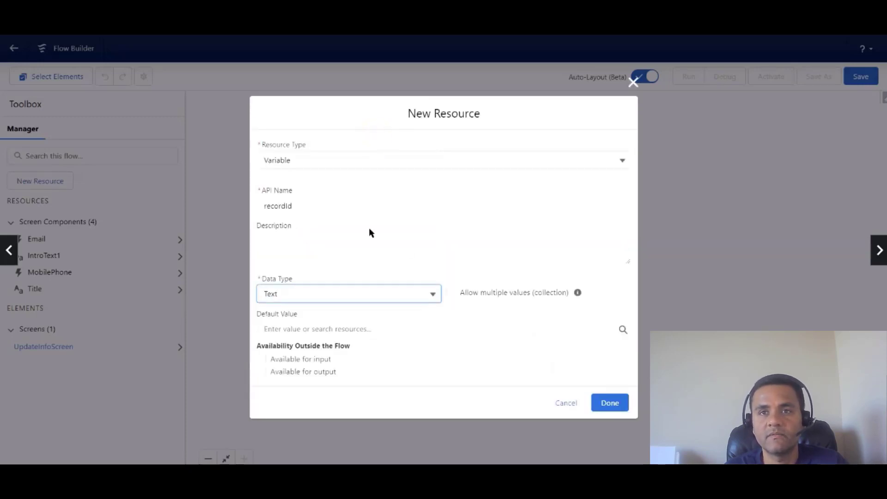
click(261, 359)
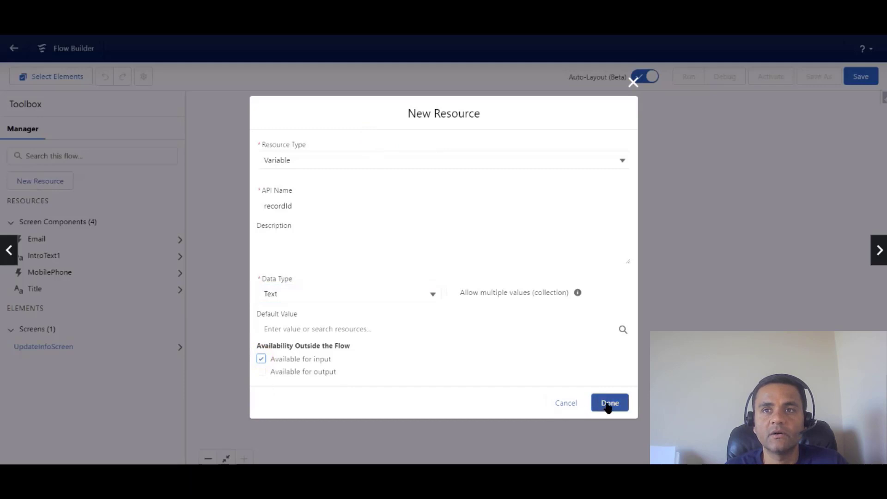
click(608, 403)
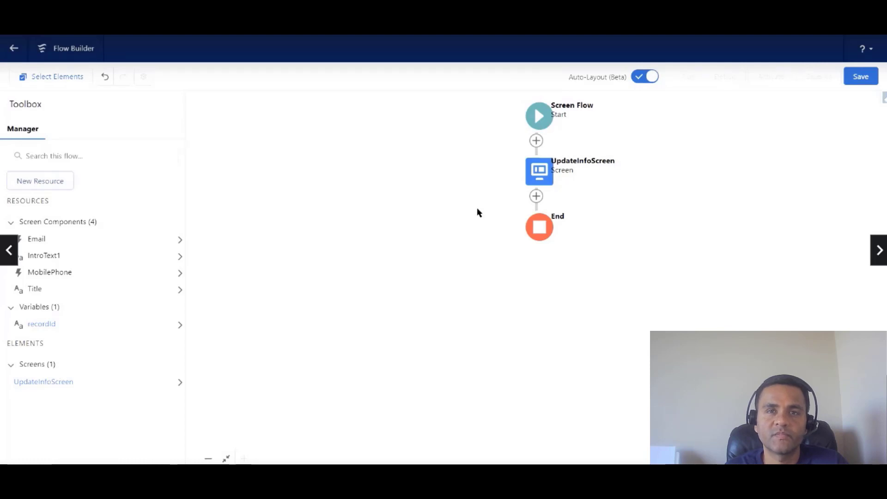
Add an Update Records element labelled Update Contact after UpdateInfoScreen.
click(536, 196)
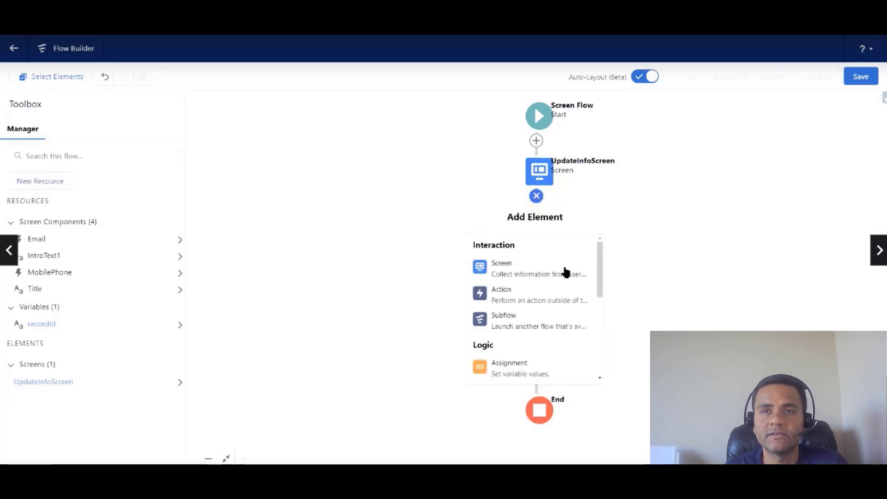
scroll(565, 277, down, 3)
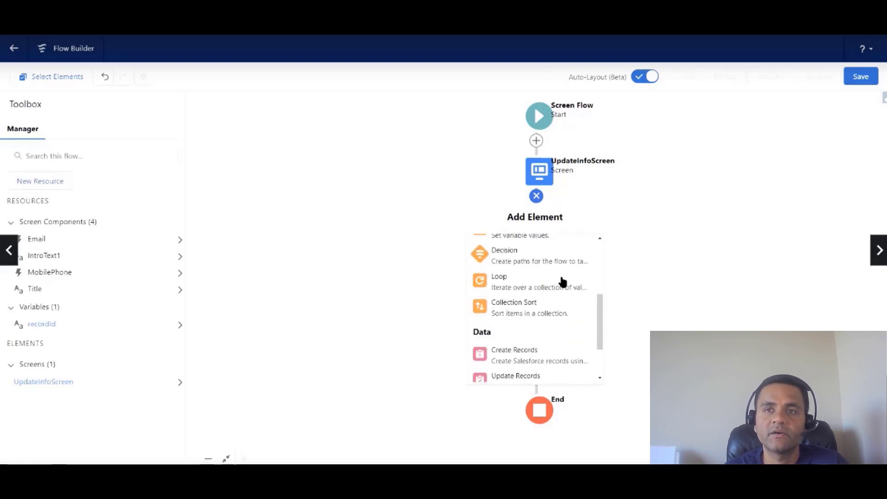
scroll(562, 280, down, 1)
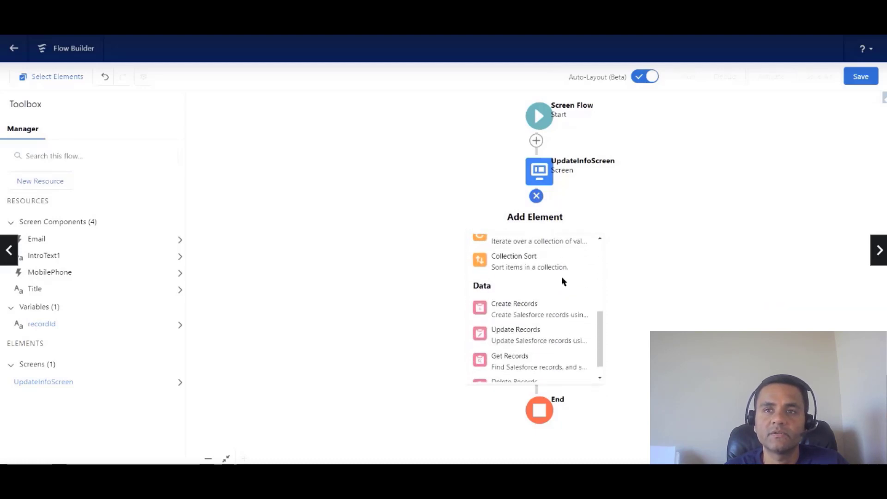
click(548, 341)
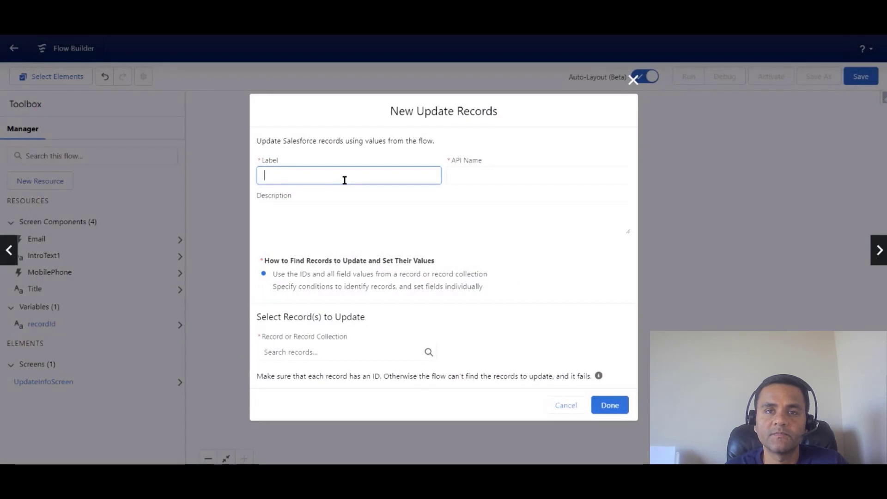
text(Update )
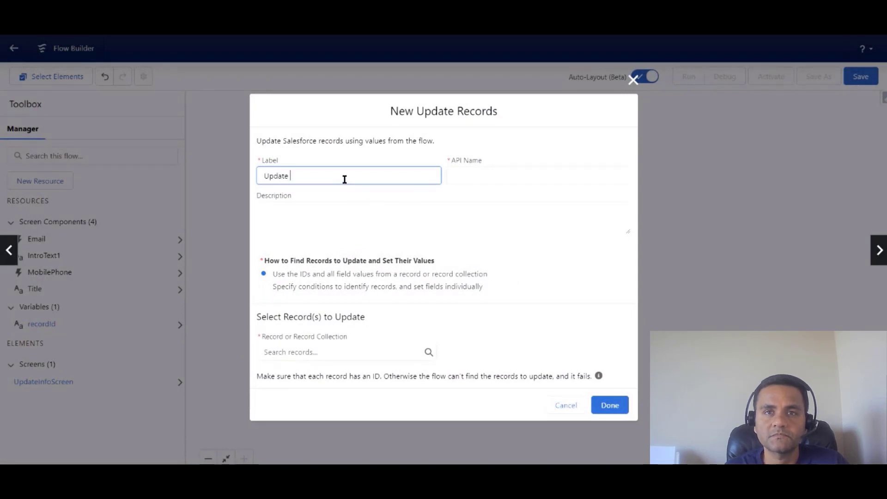
text(Contact)
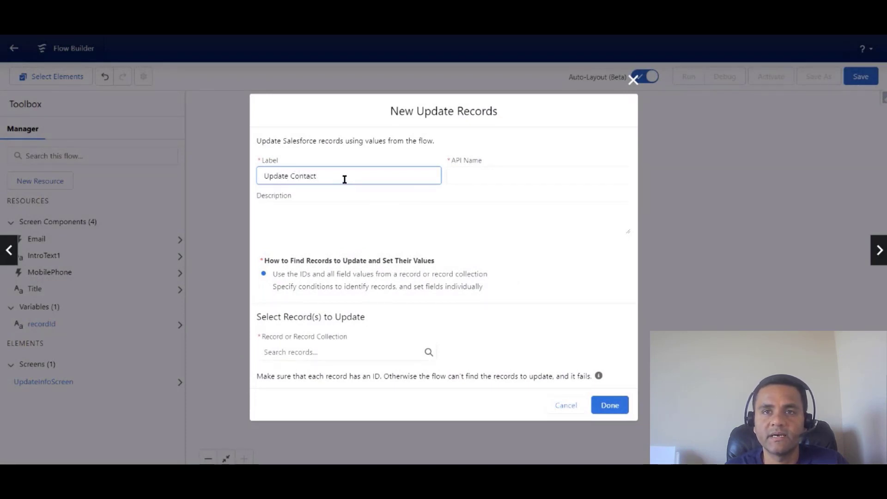
click(471, 176)
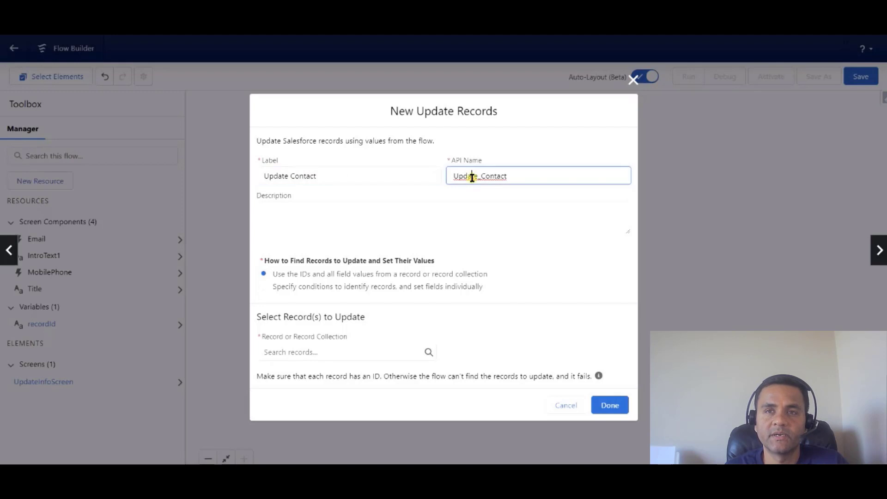
Choose to update Contact records matching specified conditions.
click(264, 286)
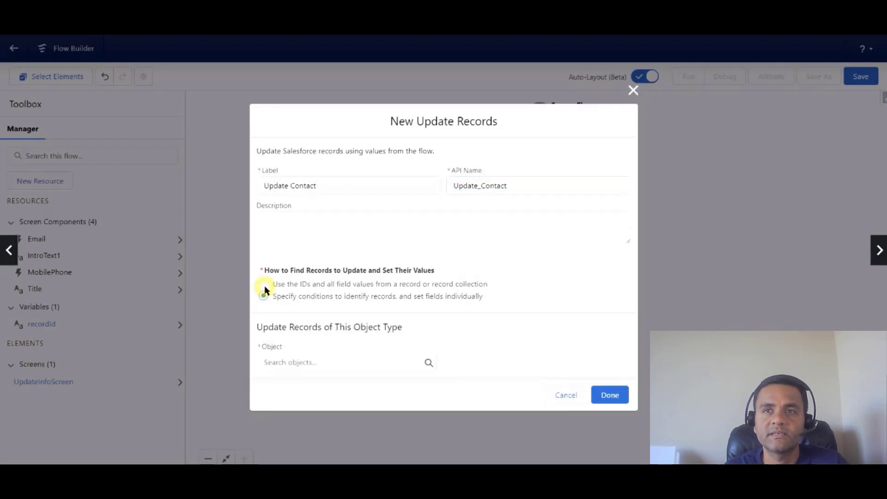
click(332, 366)
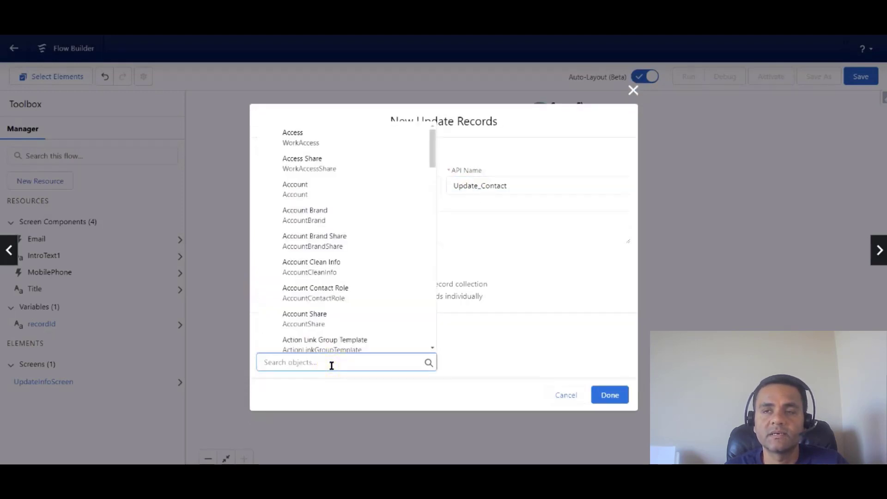
text(Cont)
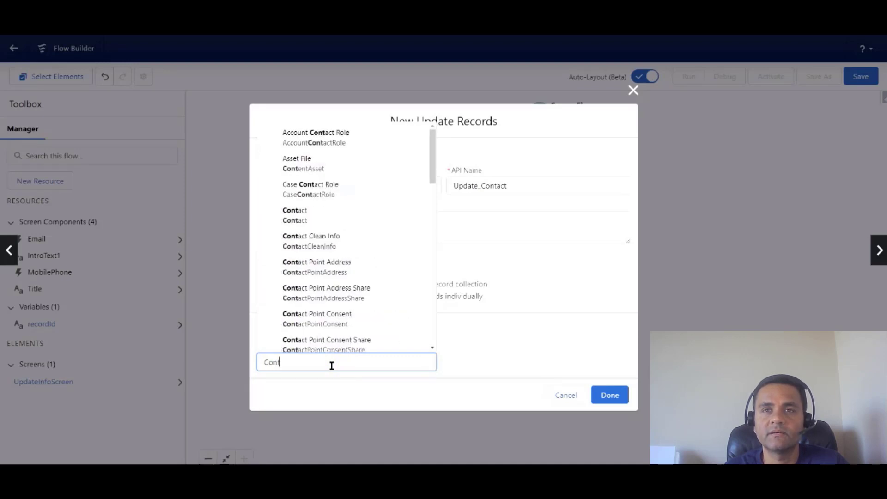
click(329, 222)
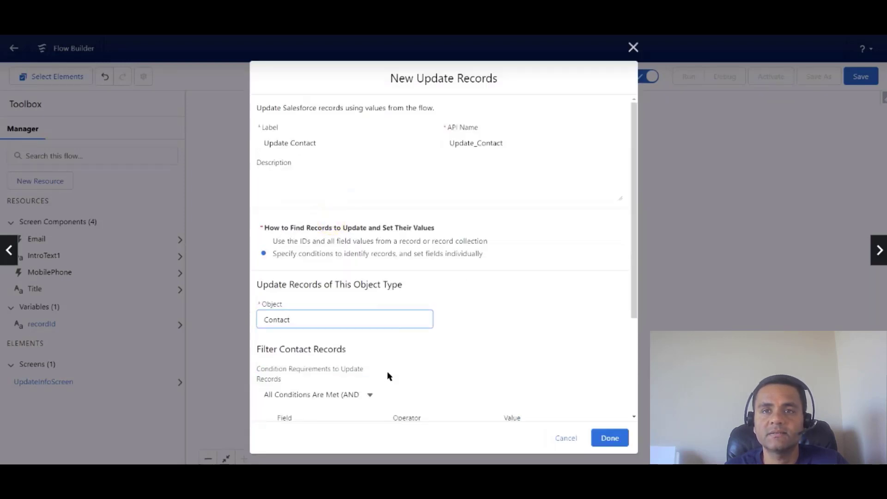
scroll(388, 374, down, 1)
scroll(388, 378, down, 1)
Filter the Contact records where Id equals {!recordId}.
click(340, 344)
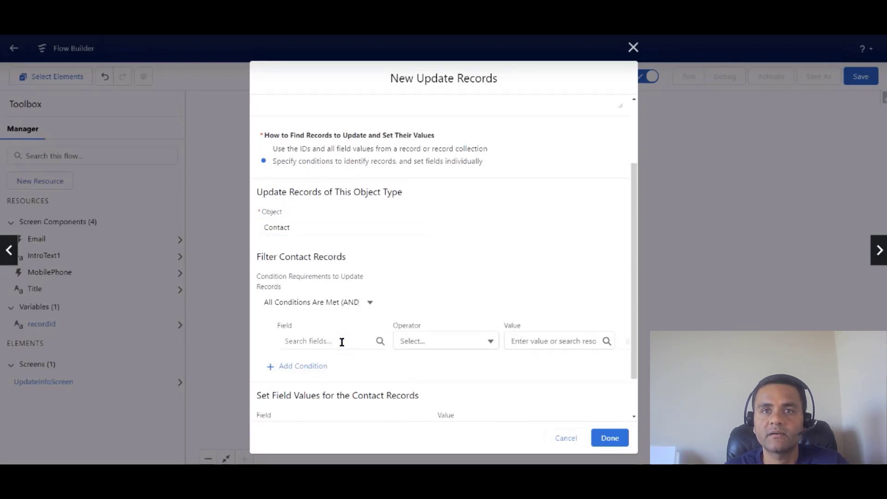
click(341, 342)
text(Id)
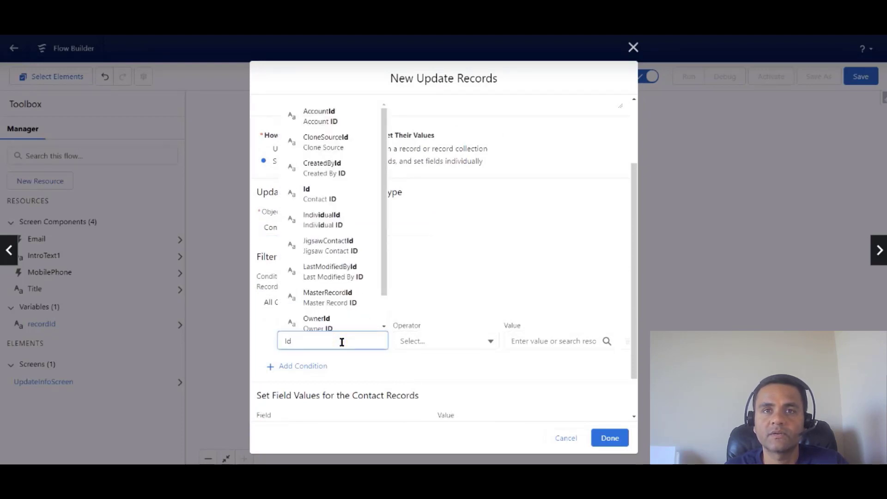
click(328, 191)
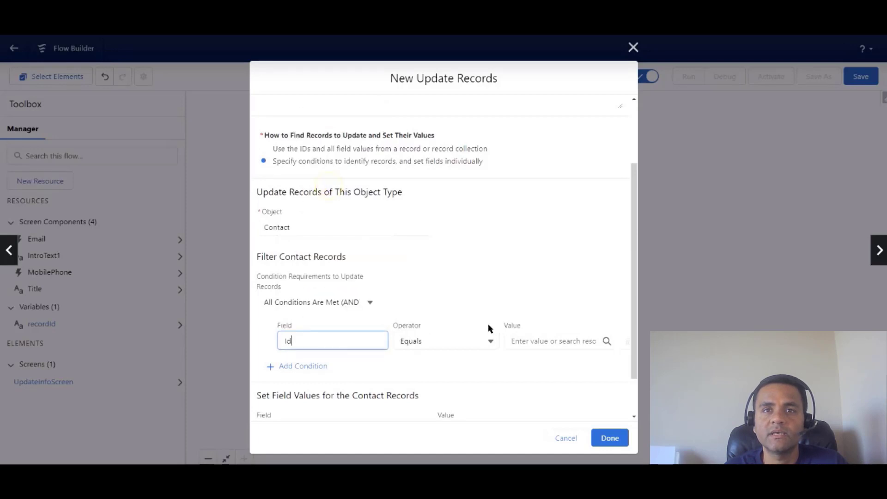
click(525, 339)
text(rec)
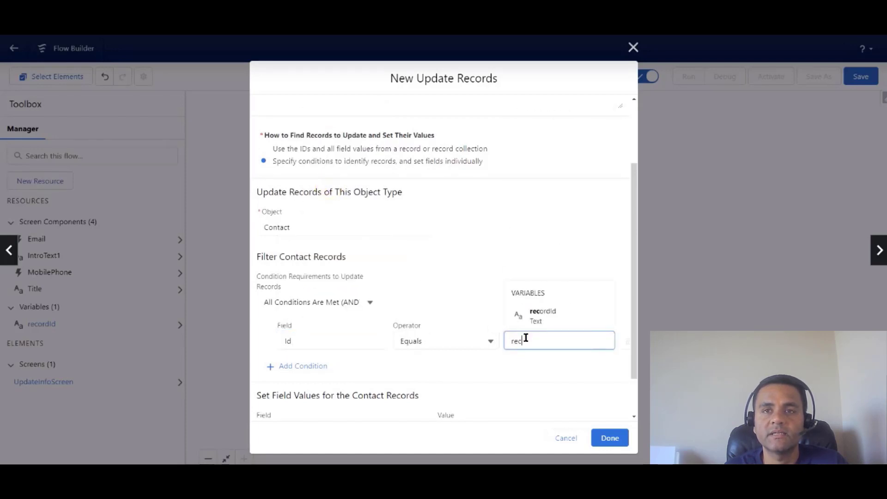
text(ordId)
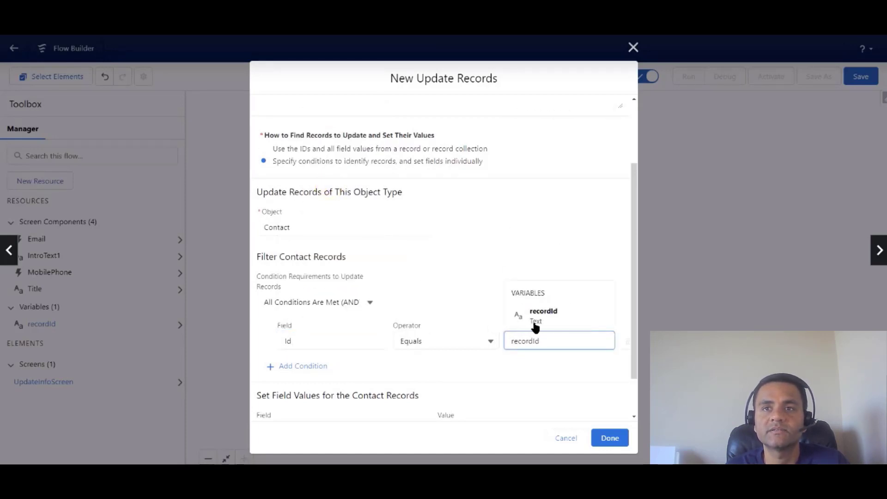
click(536, 319)
scroll(444, 305, down, 2)
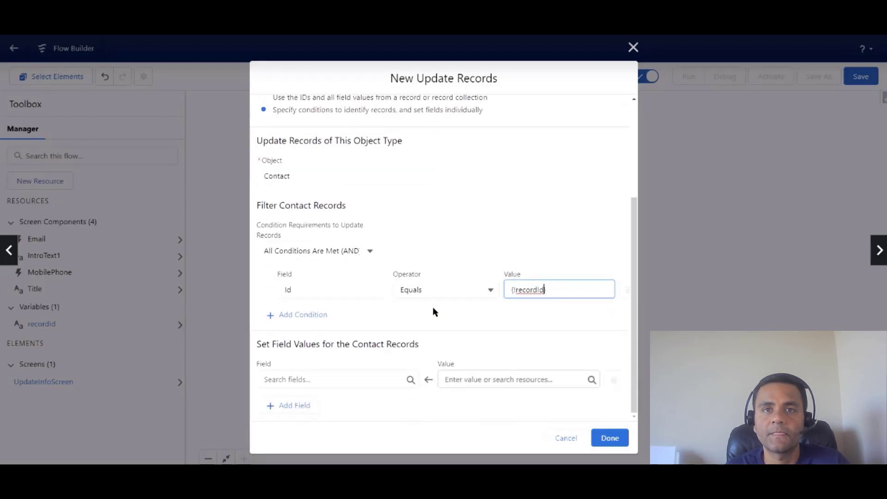
Set the contact's Title field from the Title screen input.
click(369, 379)
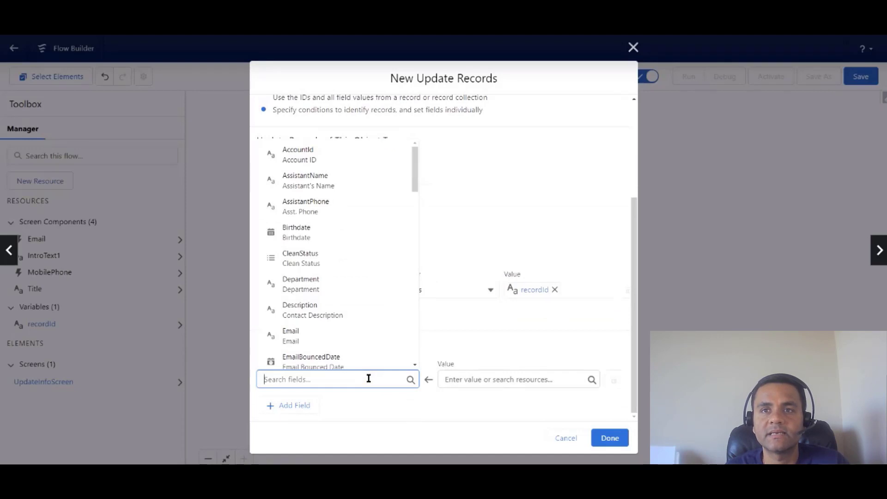
text(Titl)
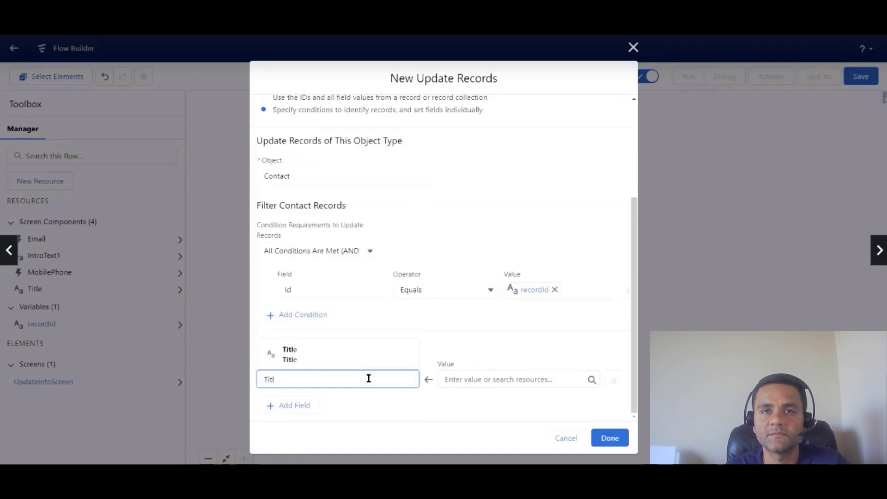
click(376, 355)
click(478, 380)
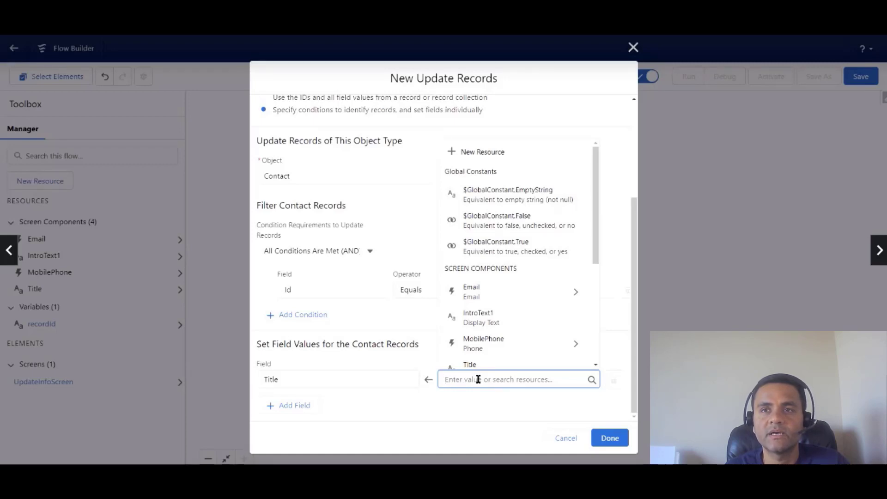
text(tit)
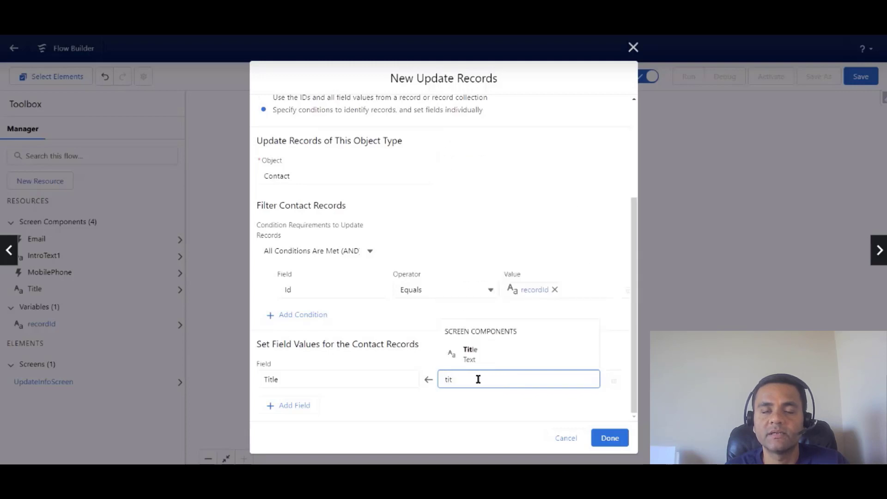
click(482, 357)
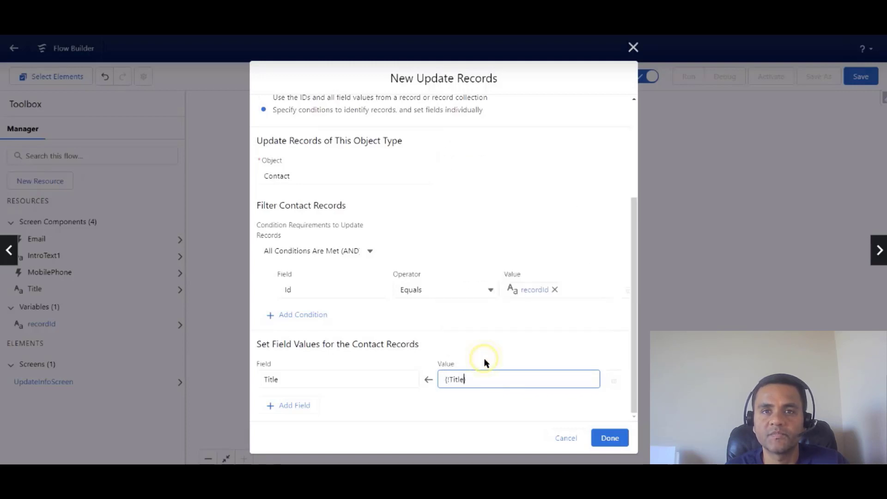
Add a MobilePhone field row set to {!MobilePhone.value}.
click(307, 407)
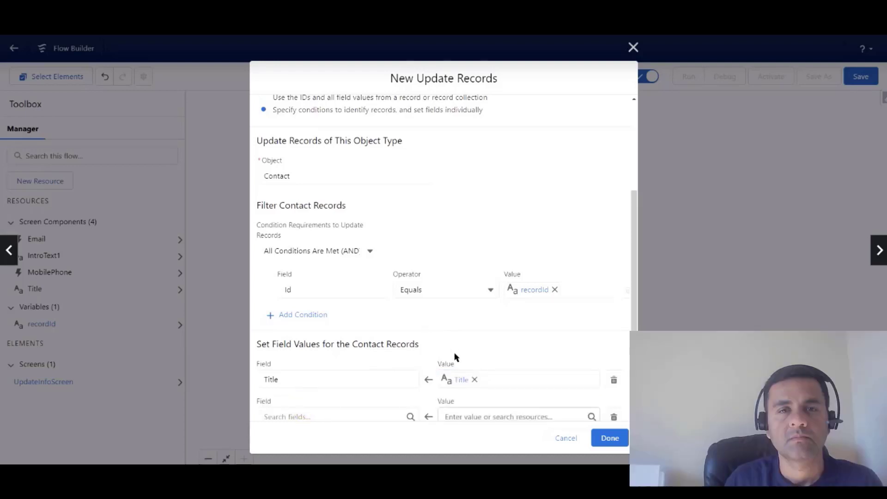
scroll(455, 358, down, 2)
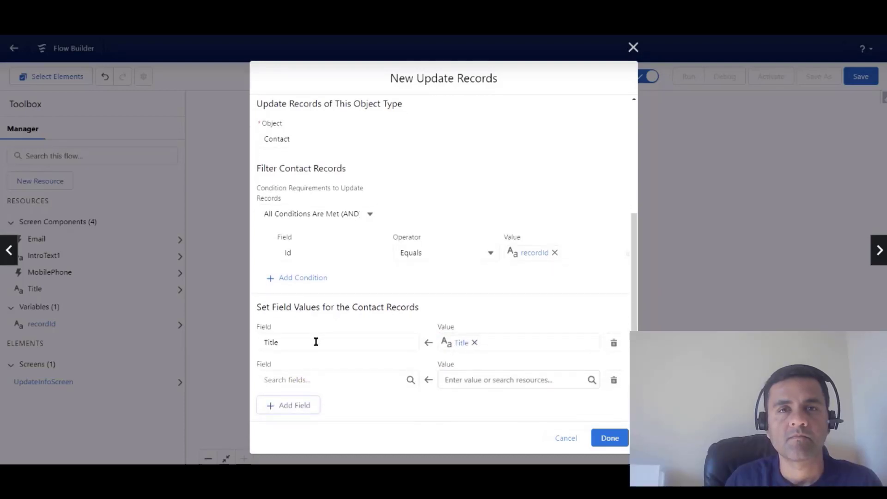
click(332, 383)
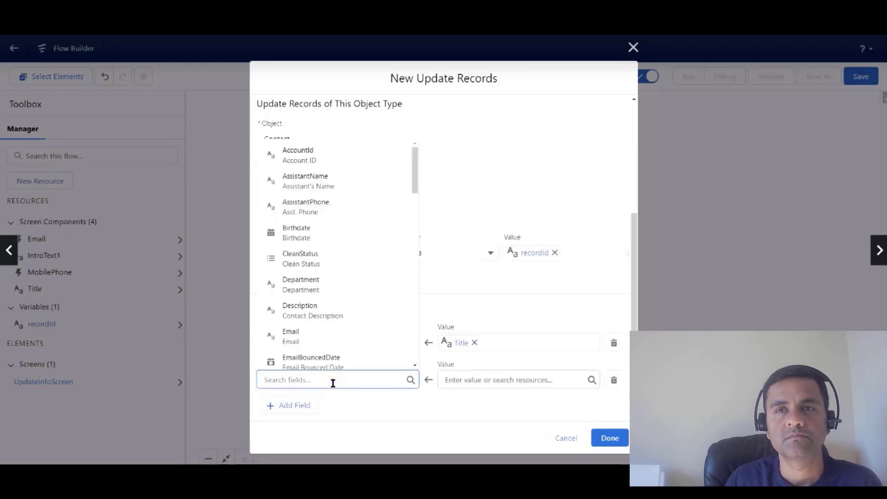
text(Mo)
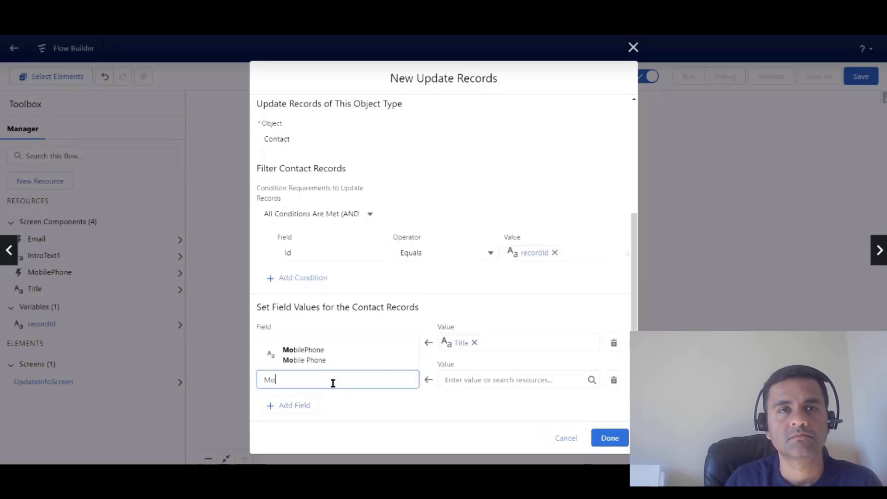
click(353, 358)
click(452, 377)
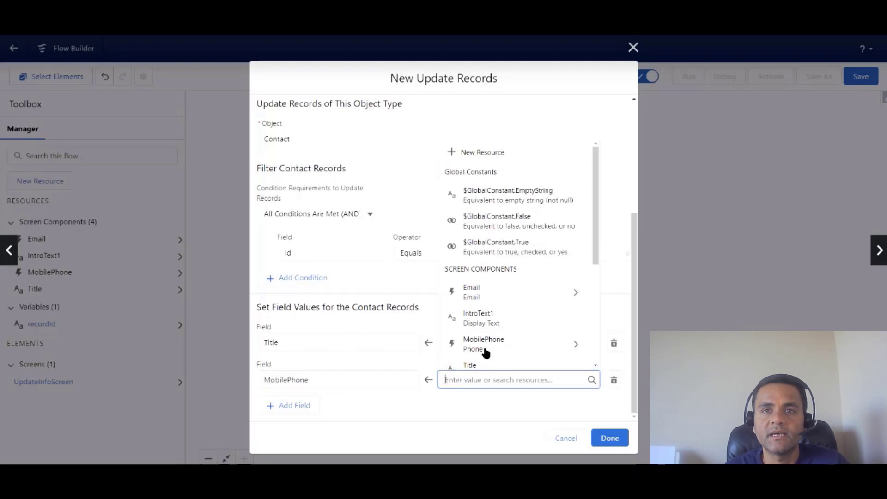
click(569, 345)
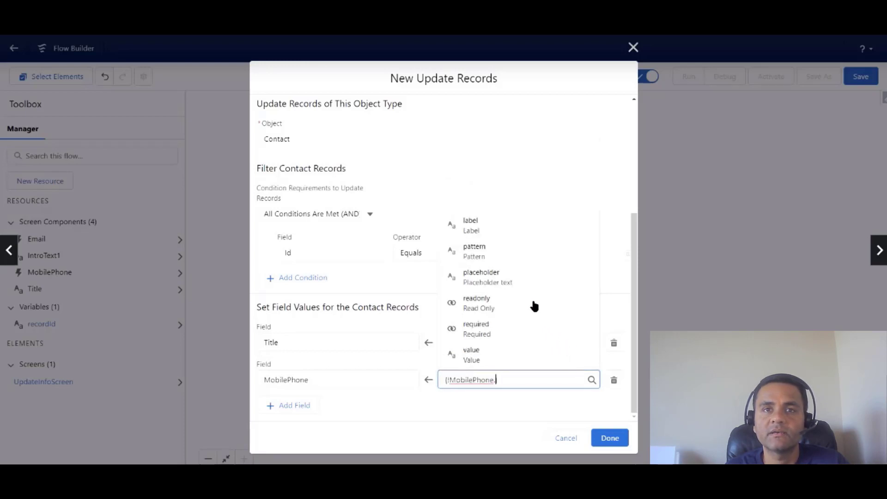
click(520, 354)
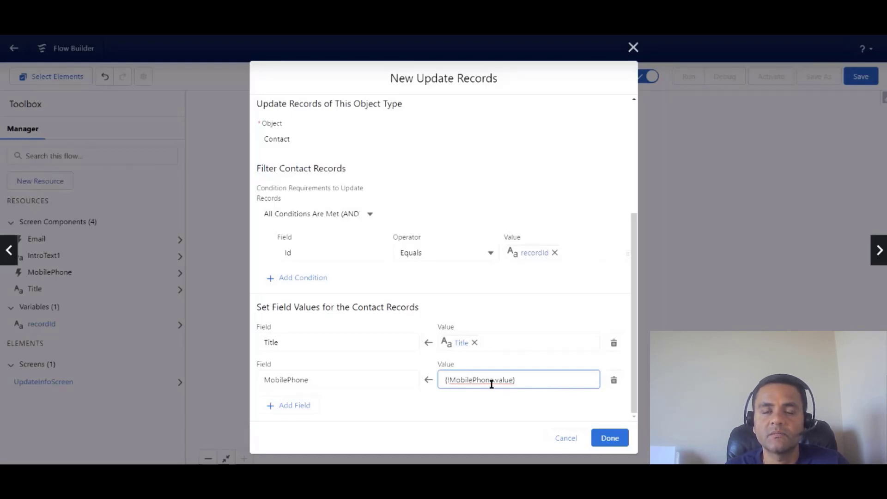
Add an Email field row set to {!Email.value} and finish the Update Contact element.
click(271, 406)
scroll(310, 400, down, 1)
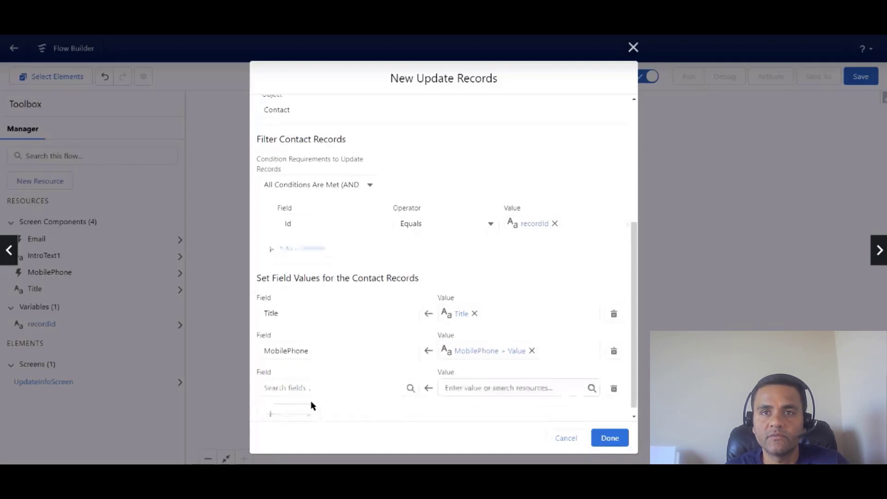
click(304, 377)
text(Email)
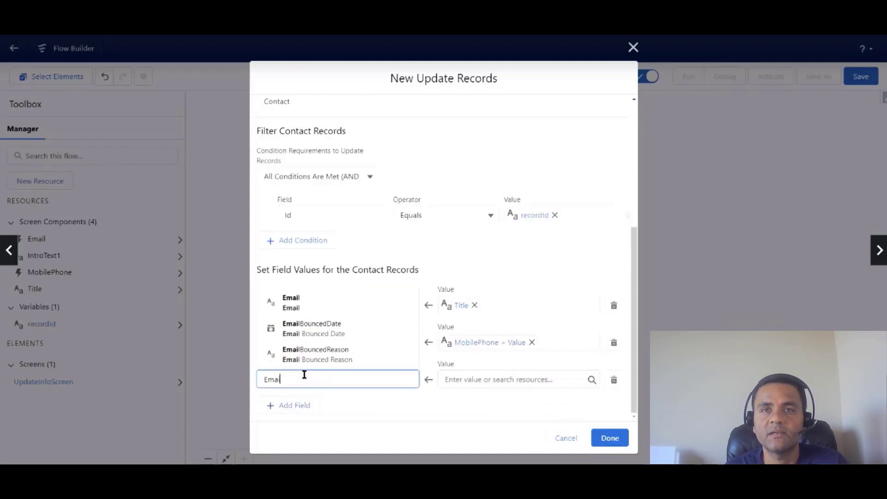
click(319, 306)
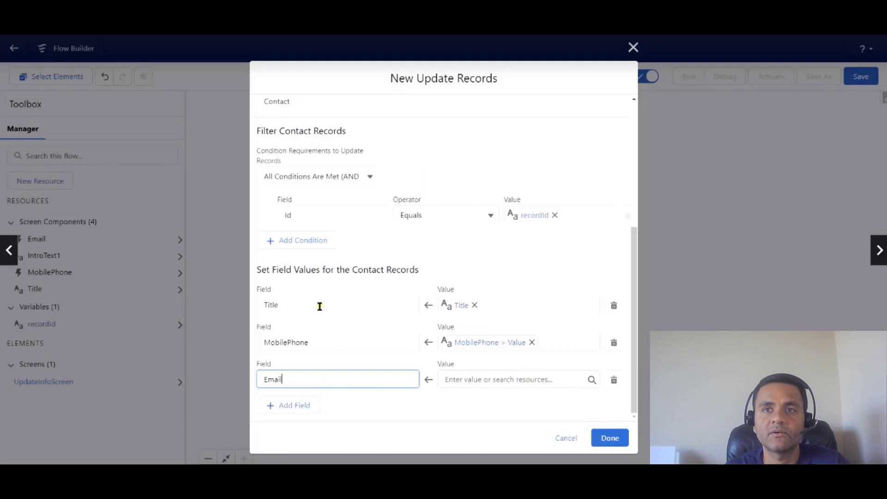
click(497, 380)
text(Email)
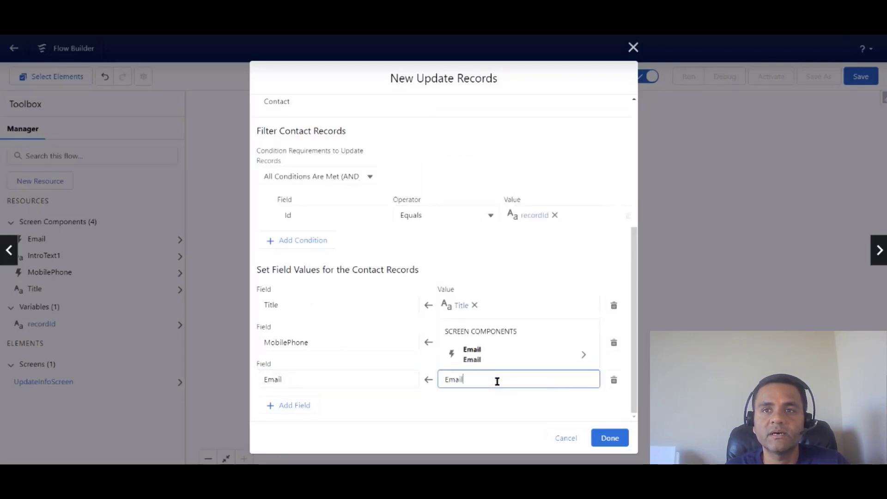
click(504, 359)
click(505, 356)
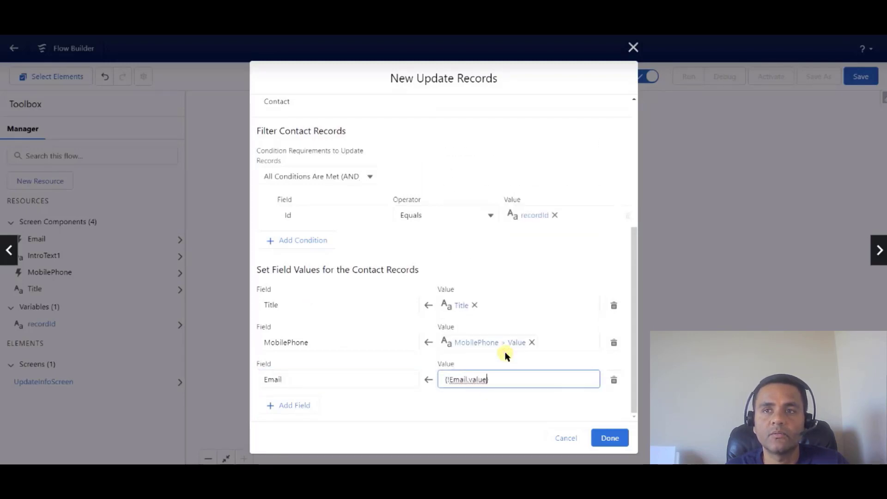
click(616, 439)
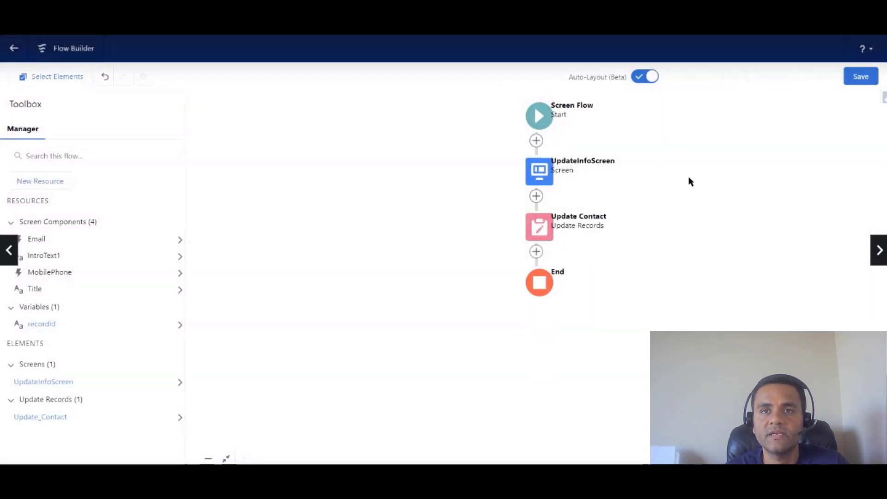
Add a headerless screen named SuccessScreen after Update Contact.
click(537, 253)
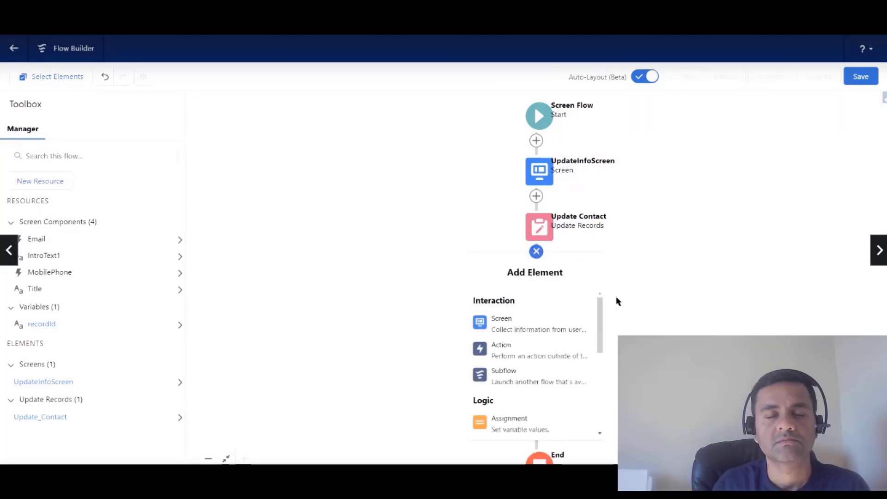
click(575, 328)
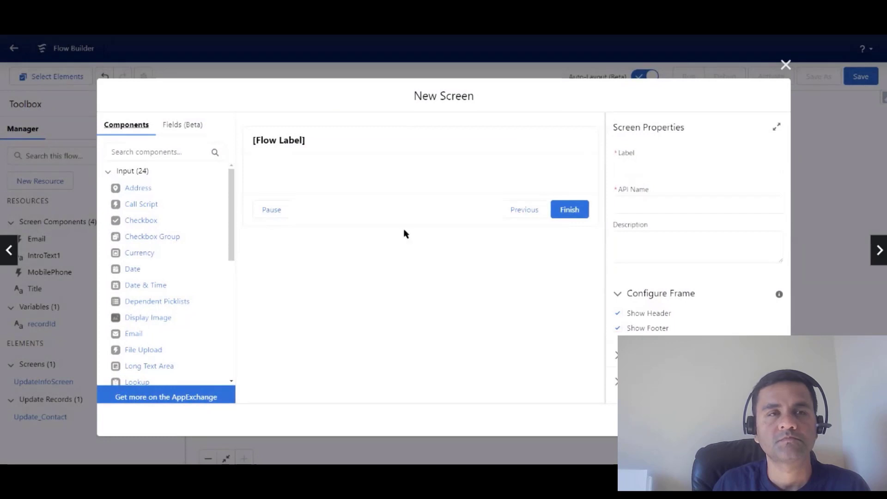
click(430, 155)
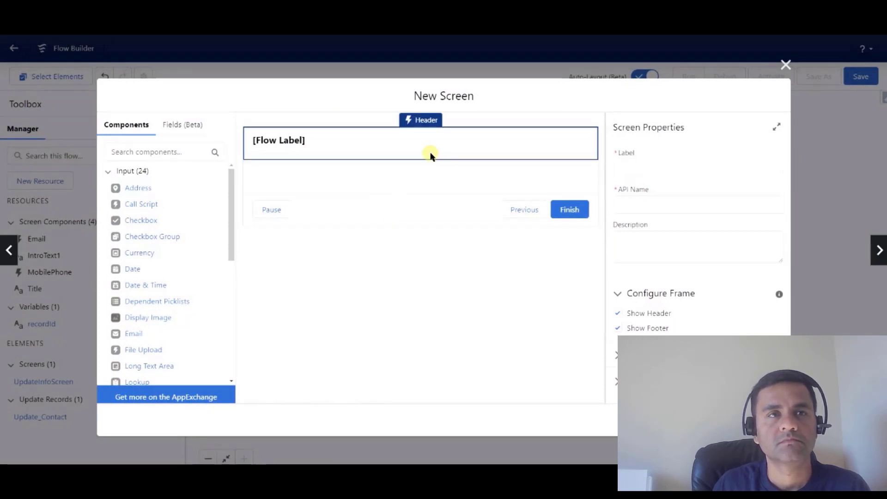
click(617, 315)
click(641, 165)
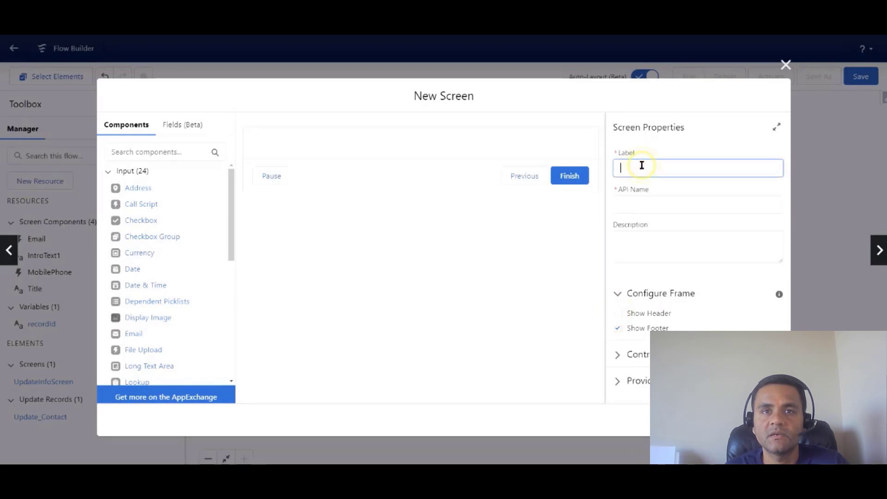
text(Succes)
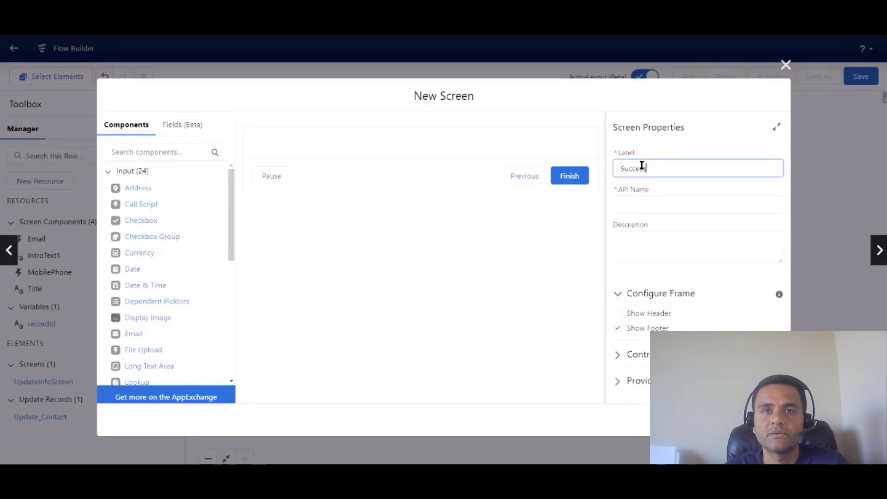
text(sScreen)
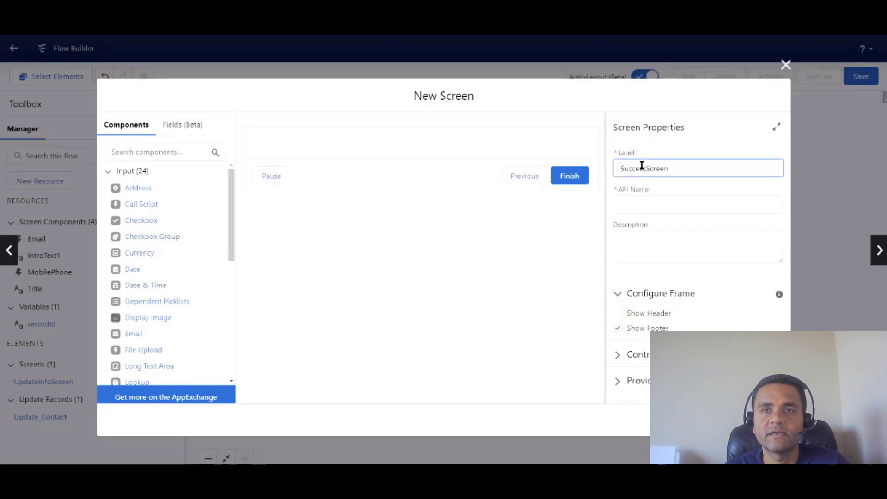
click(653, 204)
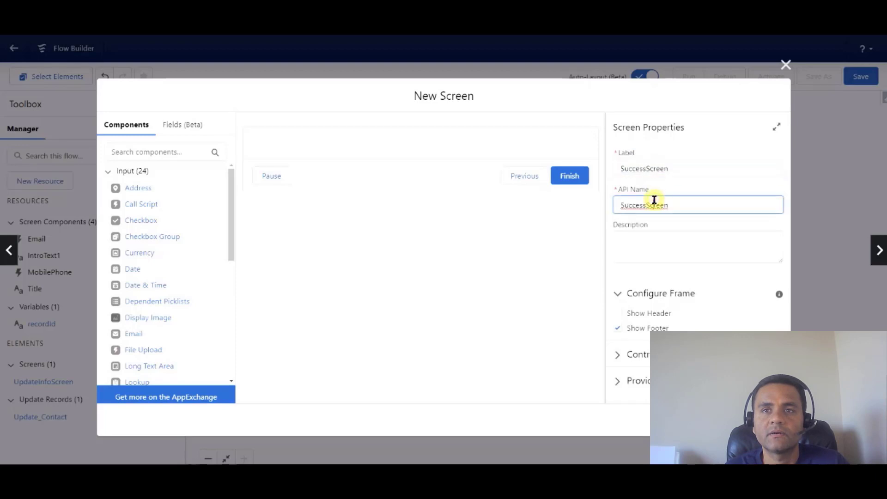
Place a Display Text component on SuccessScreen.
click(231, 237)
drag(231, 237, 232, 357)
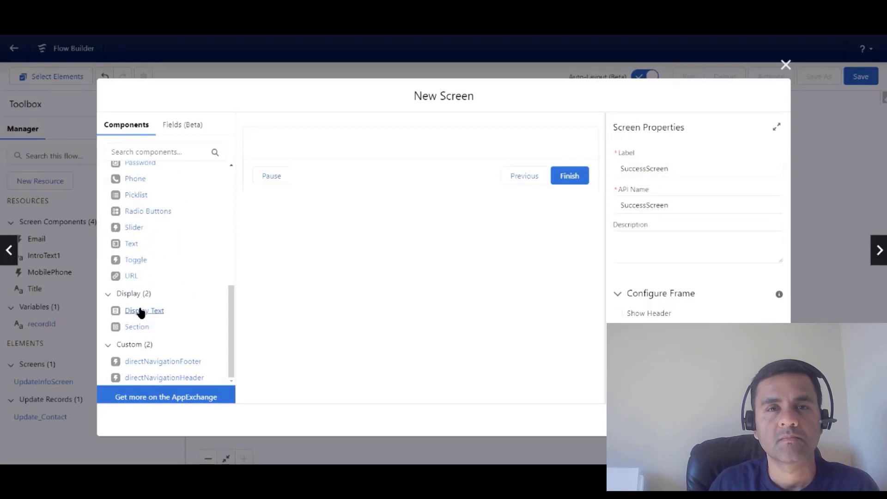
drag(142, 314, 324, 144)
Name the display text ThankYouText, reading 'Thank you. Your information has been updated.', and add the screen.
click(637, 170)
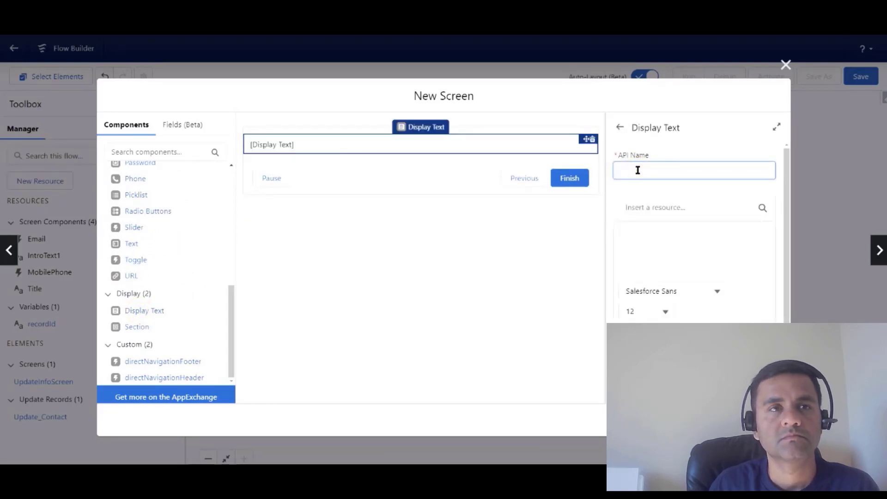
text(ThankYouText)
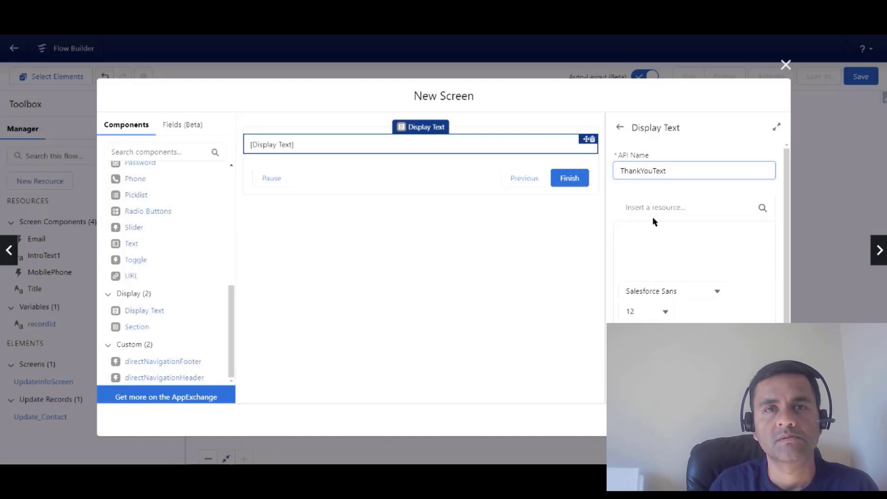
click(651, 224)
text(Tha)
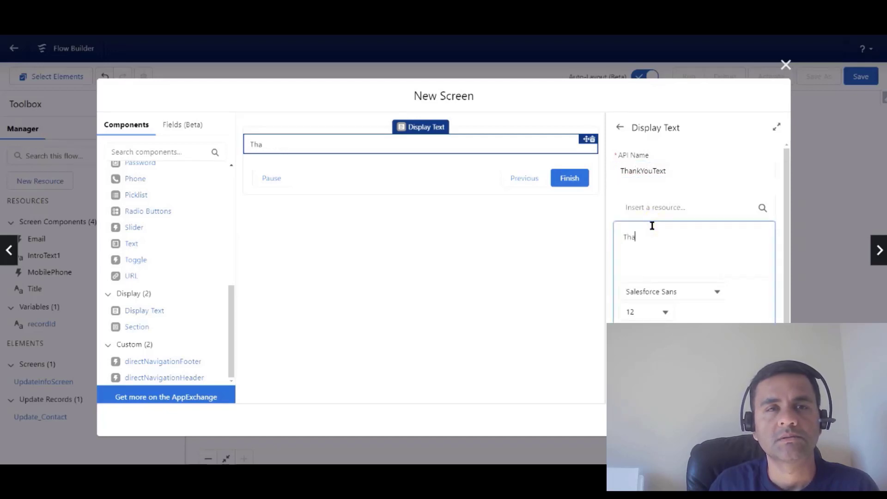
text(nk you)
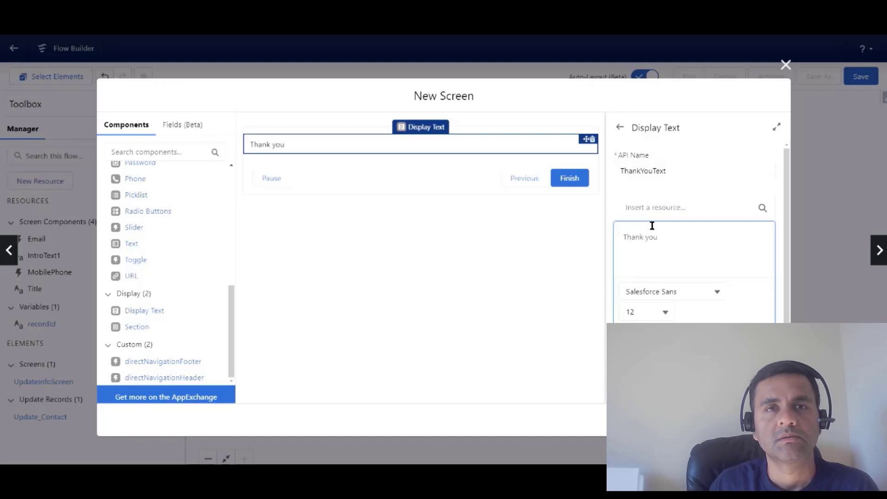
text(. Your in)
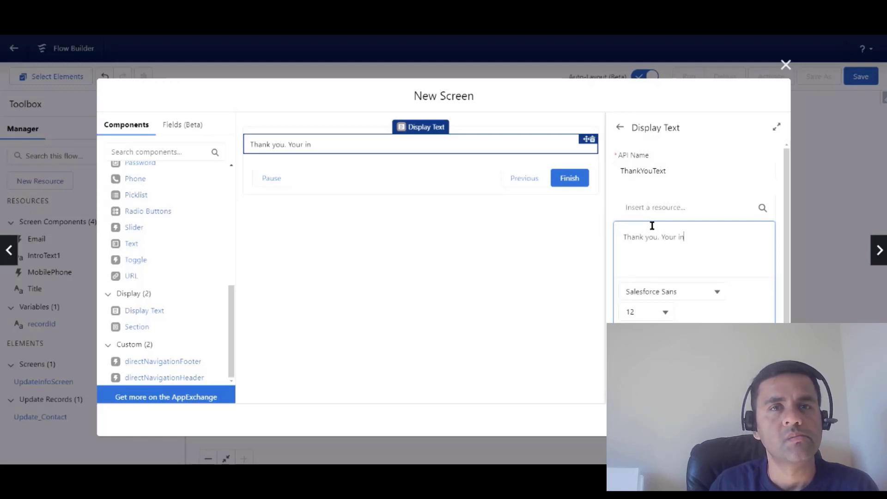
text(formatio)
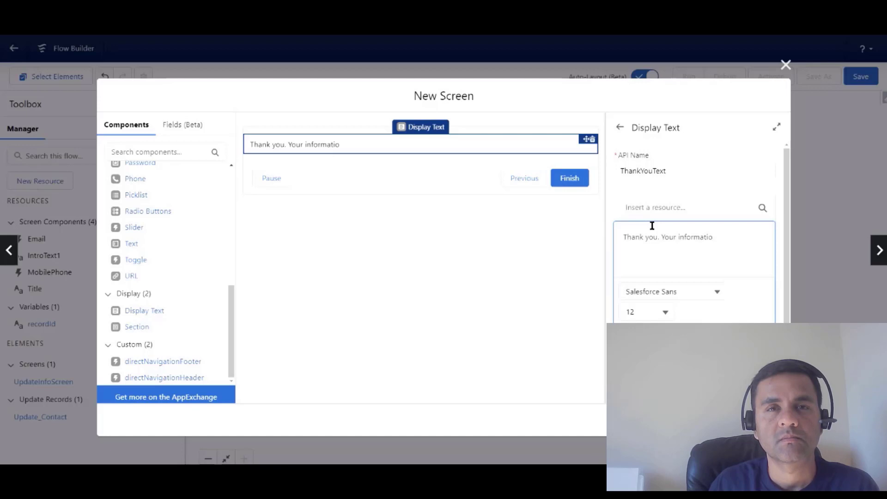
text(n has been)
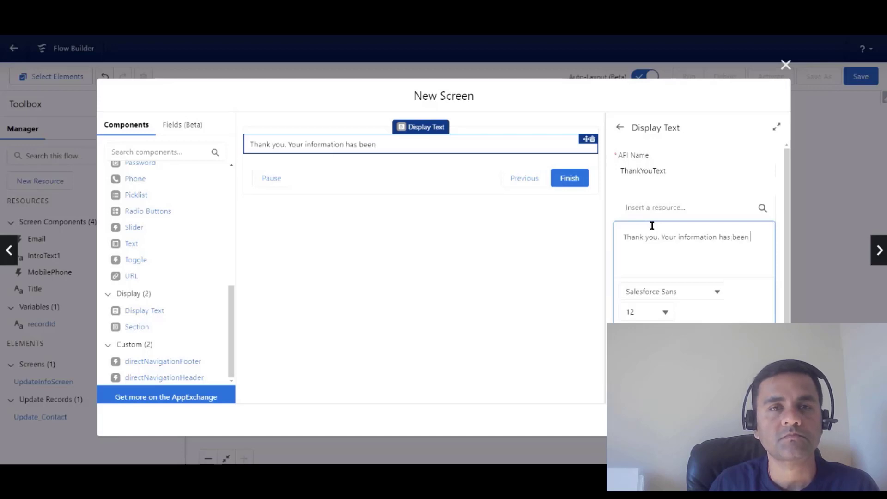
text( updated.)
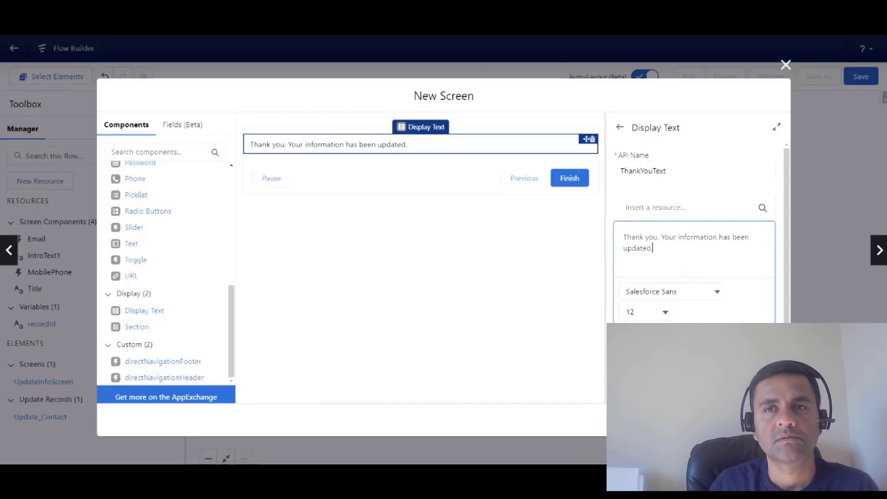
click(769, 420)
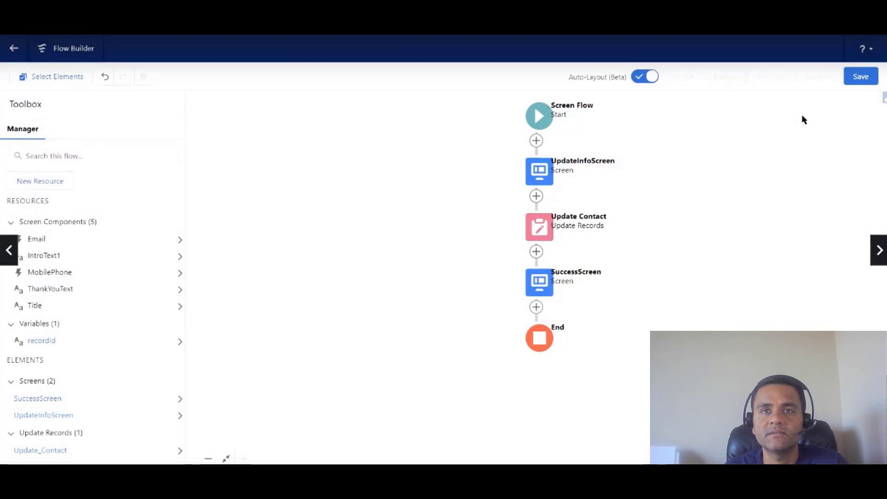
Save the flow as 'Contact Update Screen Flow HoT', activate it, and start a debug run.
click(860, 78)
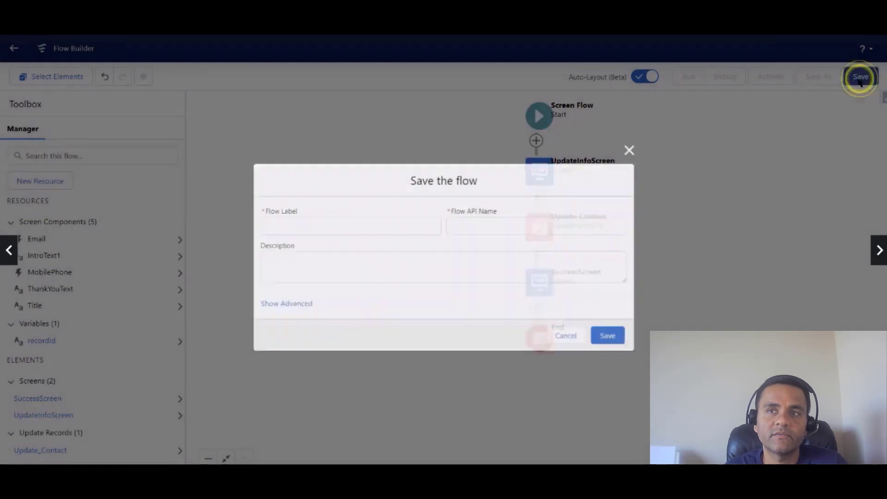
click(348, 227)
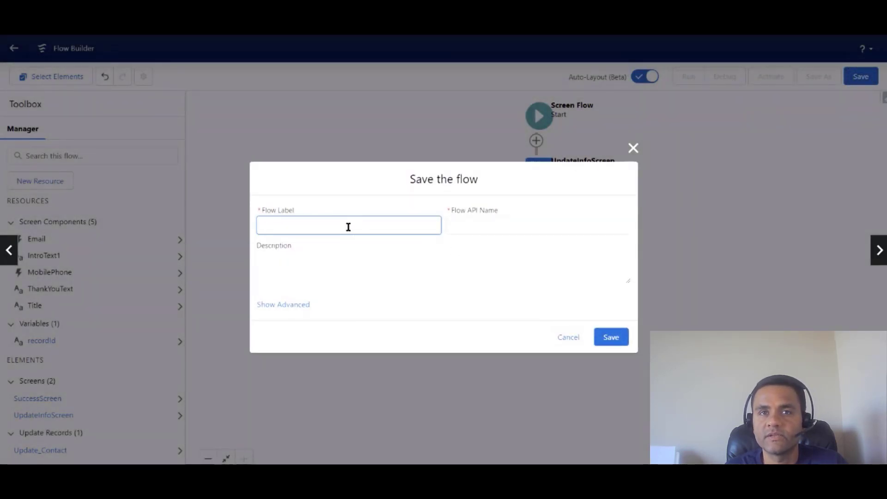
text(Cont)
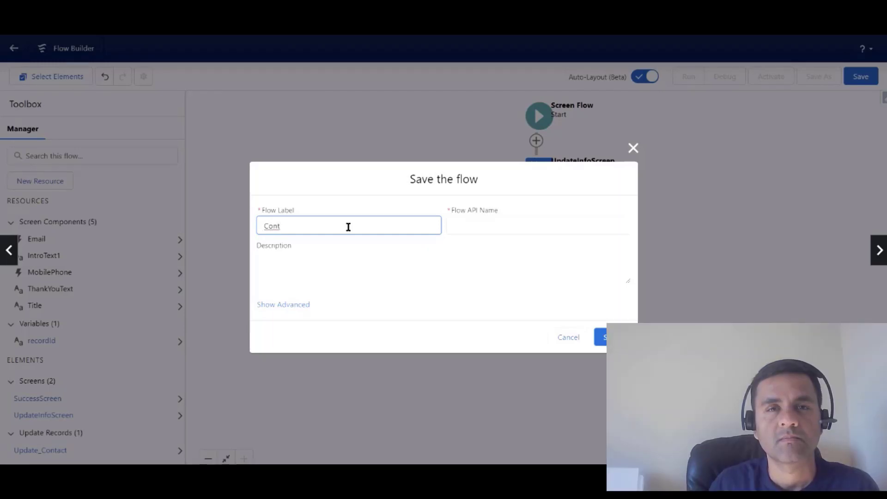
text(act Update Screen Flow HoT)
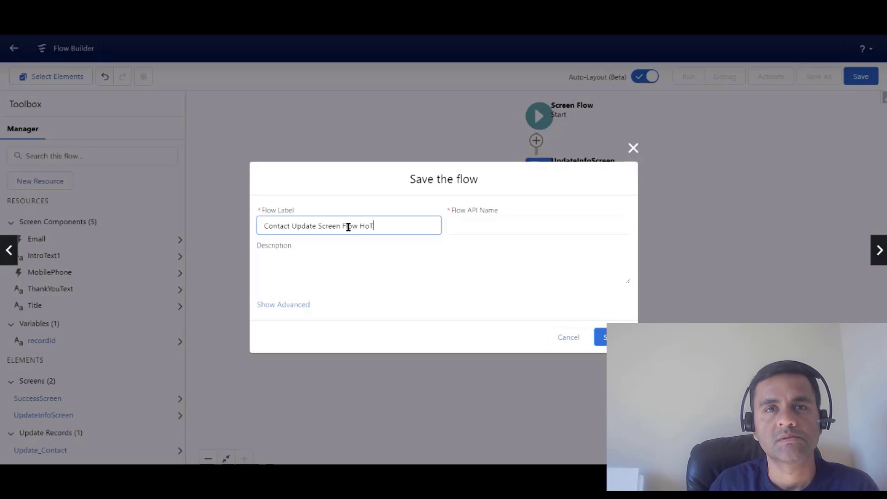
click(490, 226)
click(600, 337)
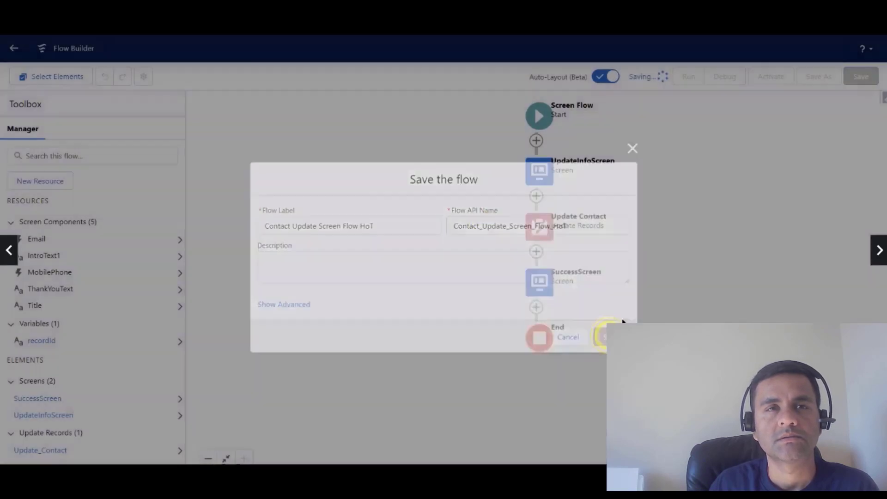
click(768, 81)
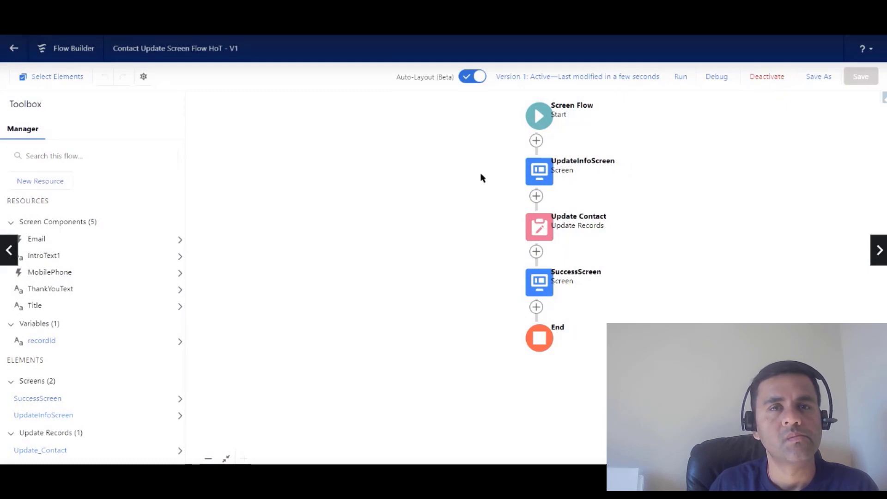
click(719, 81)
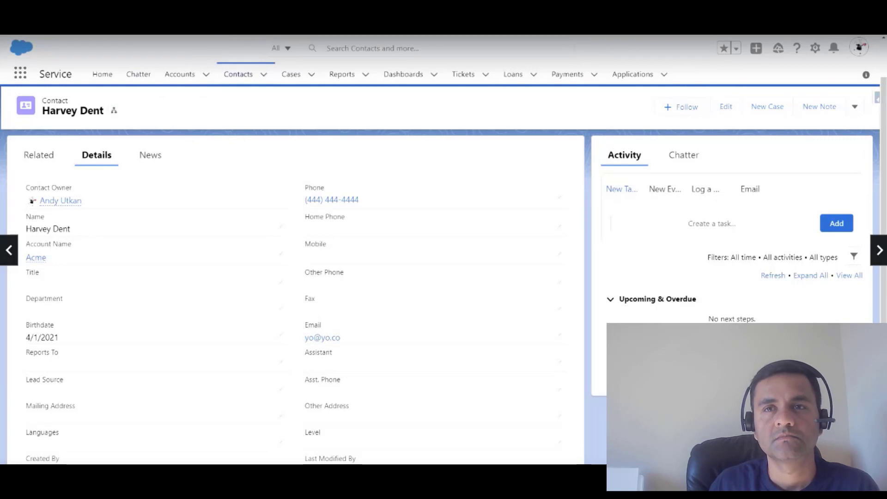
Copy the contact page's web address with its record Id and return to the Debug flow dialog.
right_click(242, 26)
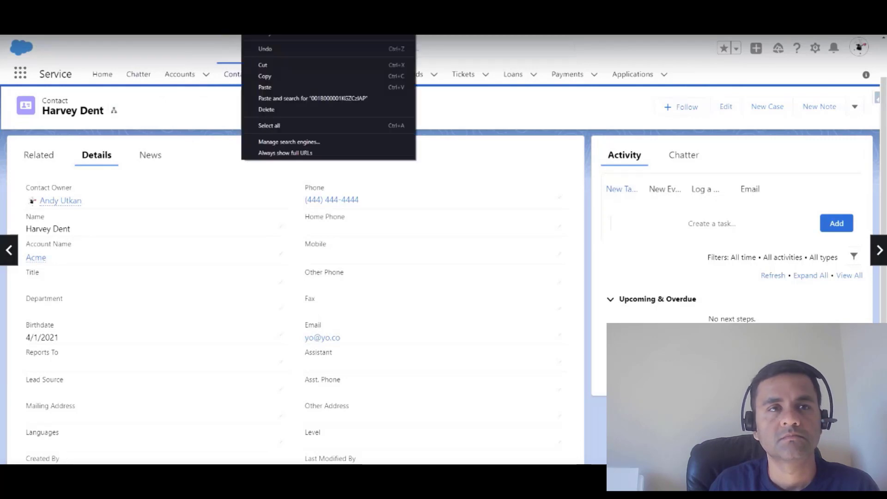
click(267, 76)
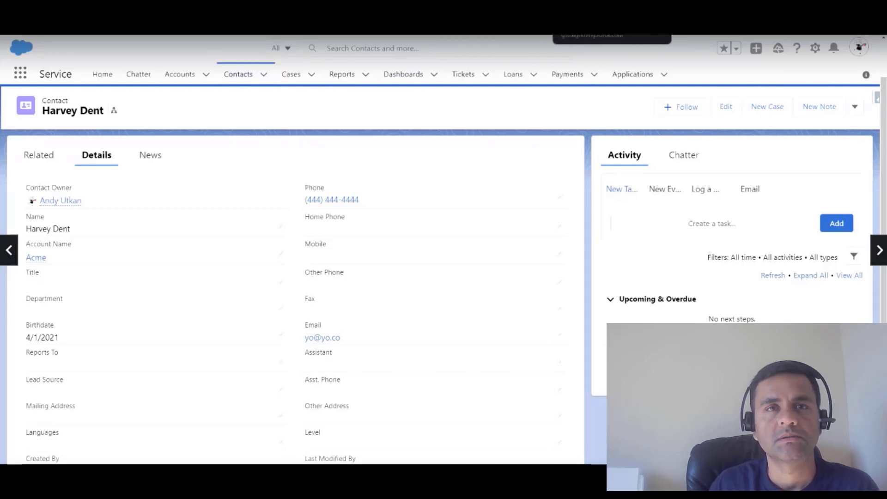
click(603, 9)
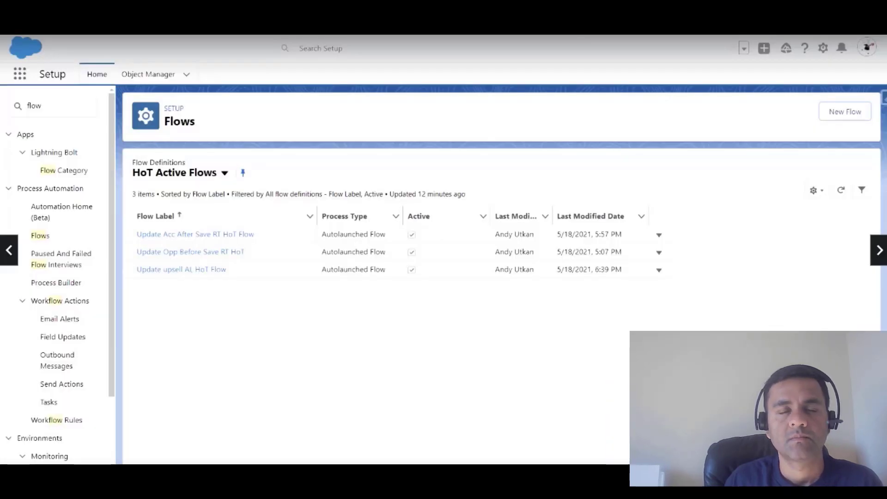
click(379, 10)
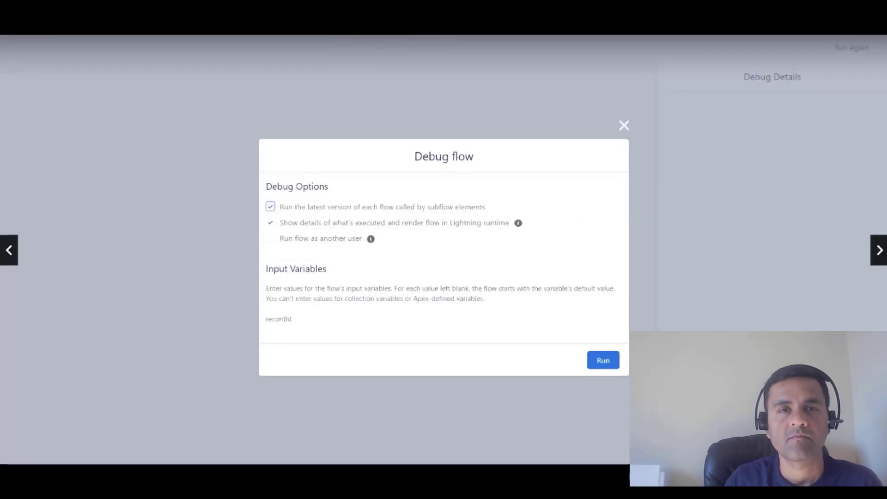
Paste the copied contact record Id into recordId and run the debug.
click(335, 329)
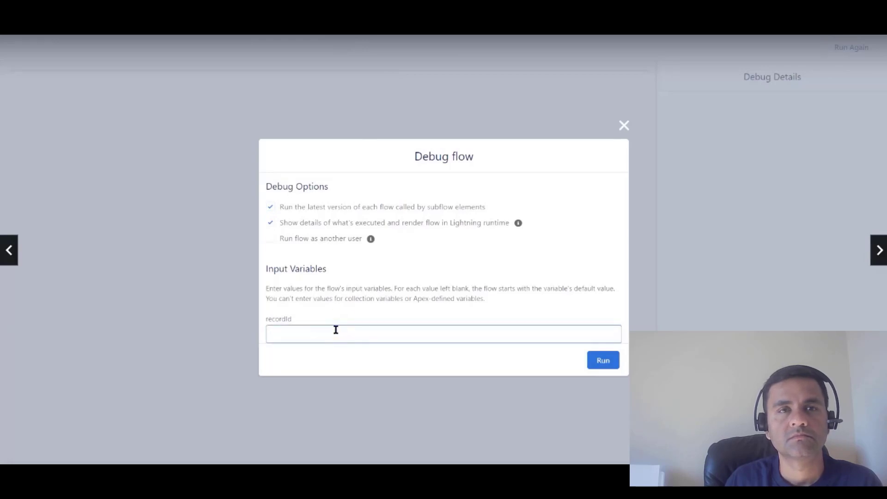
key(ctrl+v)
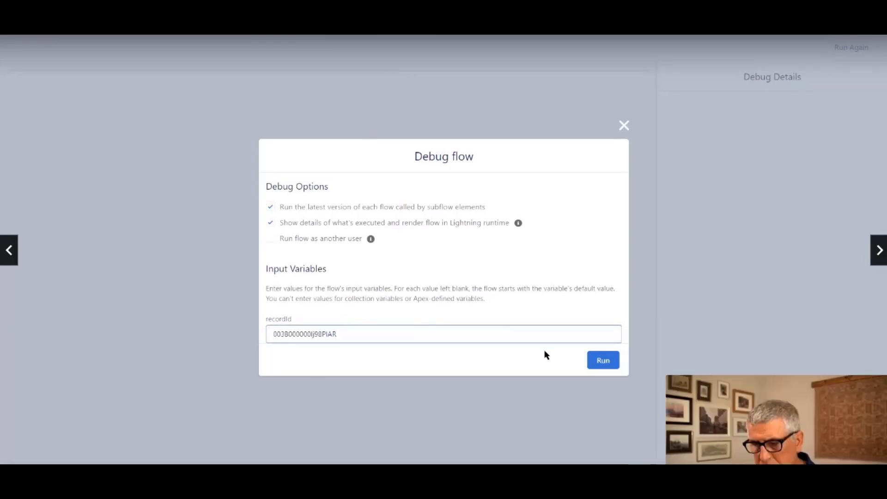
click(603, 363)
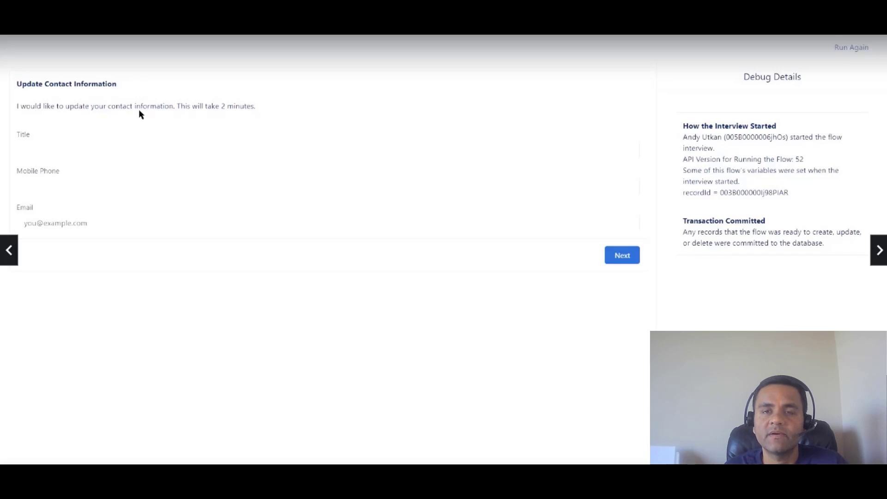
Enter Title 'Manager', a new mobile number and a new email, then submit the screen.
click(194, 150)
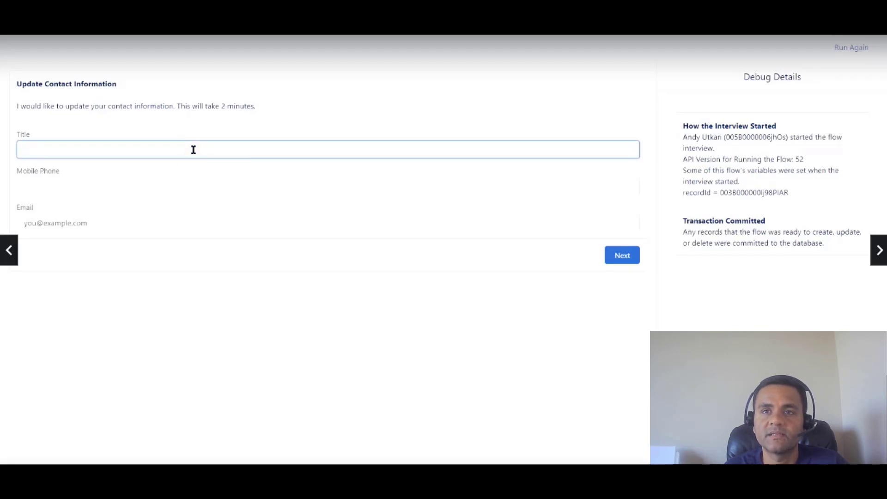
text(Manager)
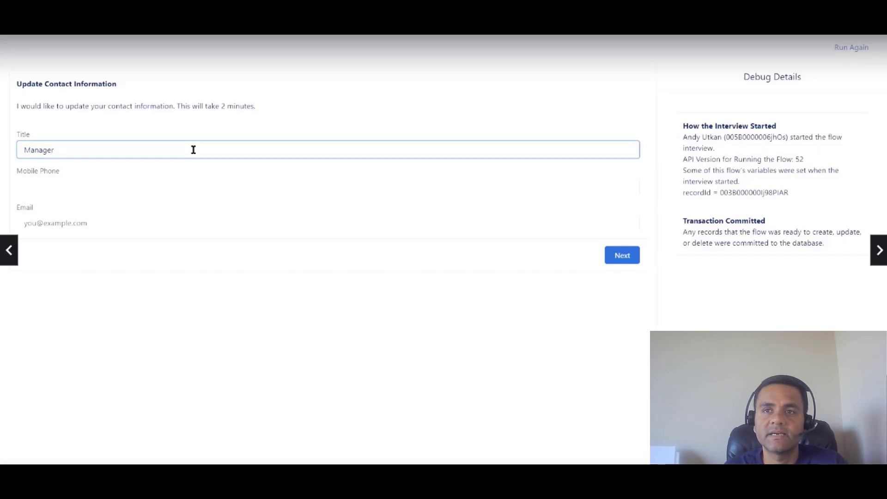
click(160, 185)
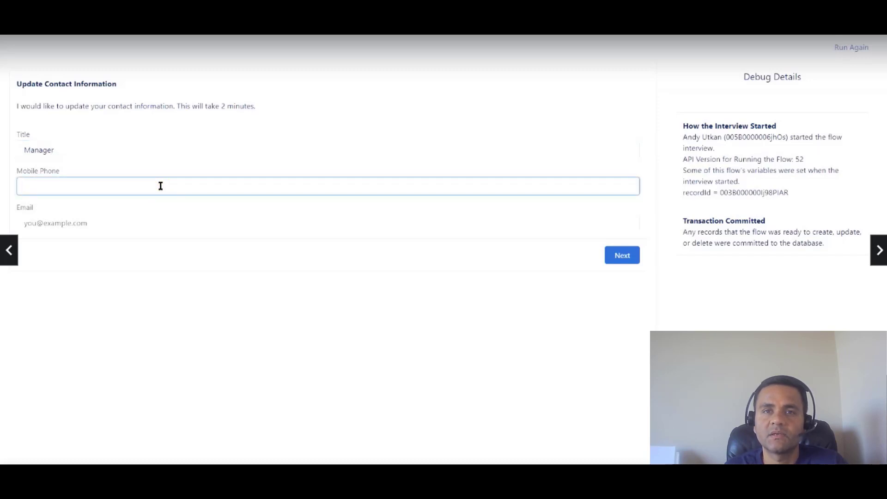
text(9999)
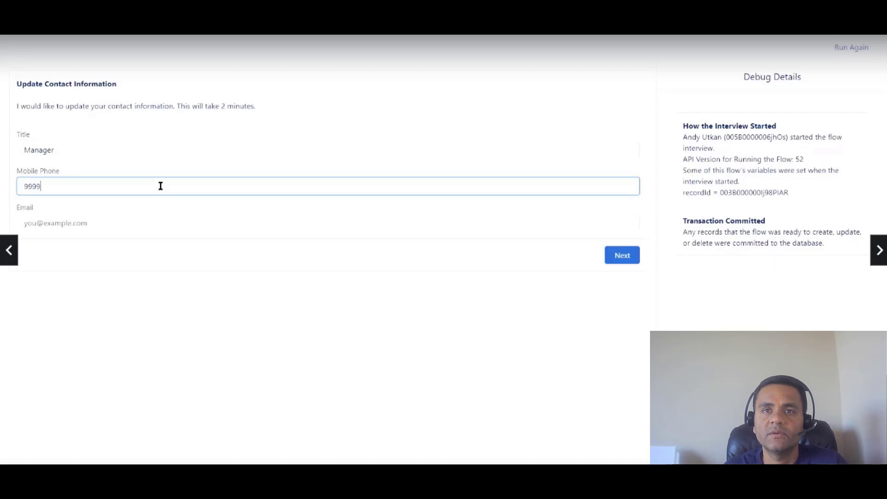
text(999999)
click(85, 224)
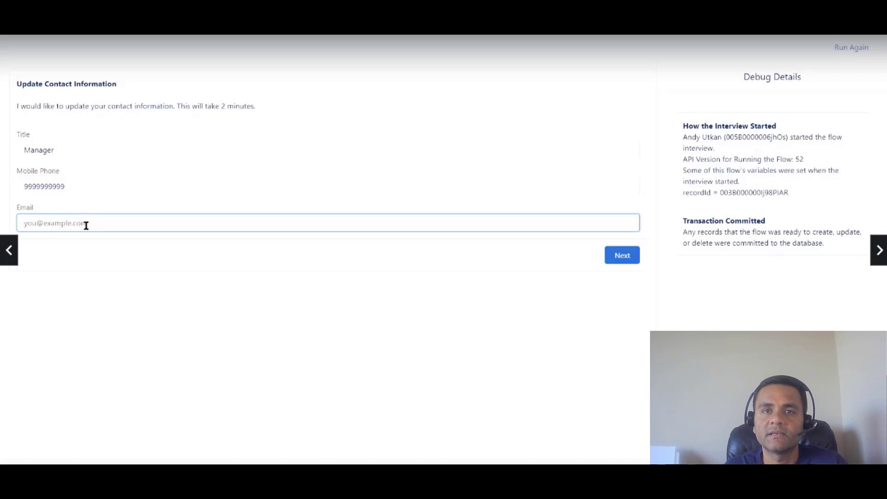
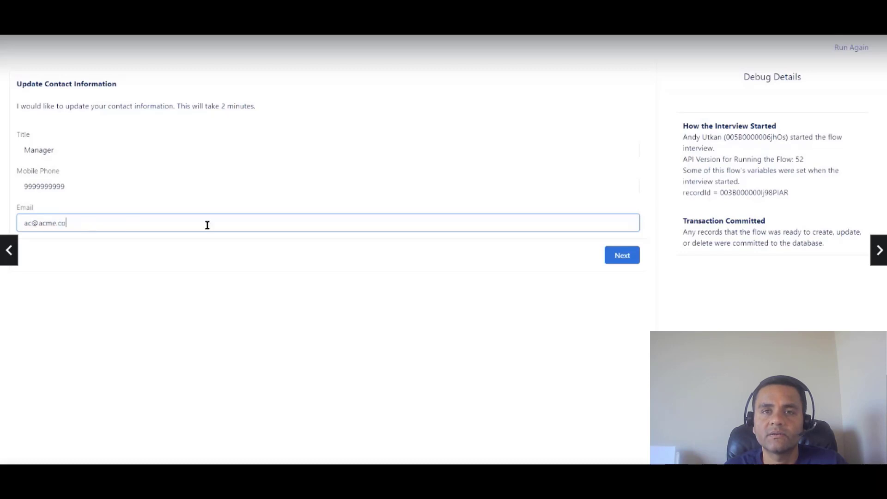
click(619, 255)
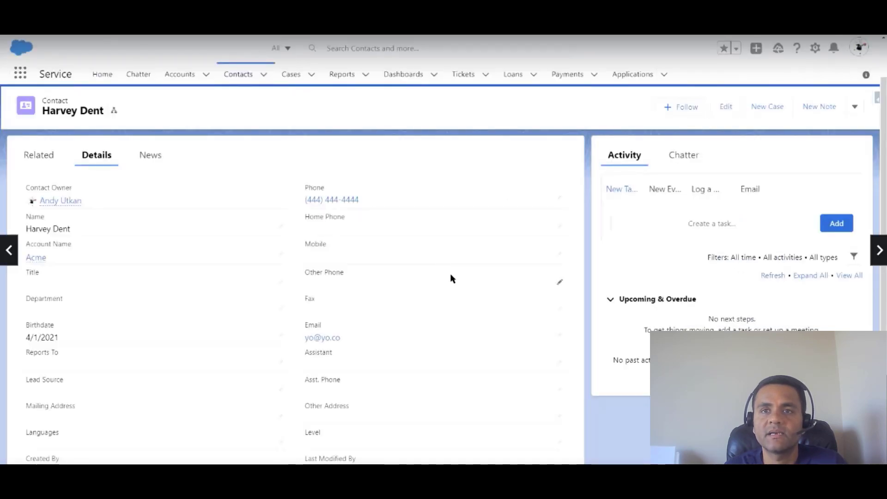
Reload the contact record and view its Details to confirm Title Manager and the new email.
scroll(448, 278, down, 1)
scroll(448, 279, up, 1)
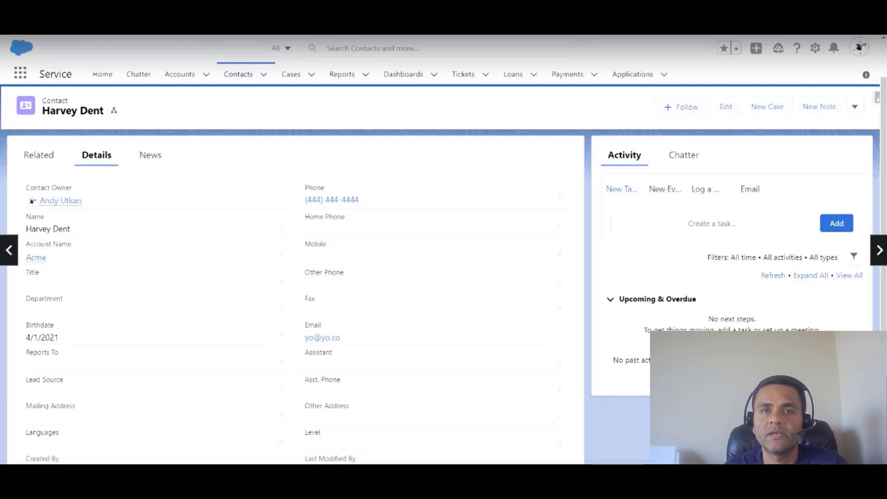
key(F5)
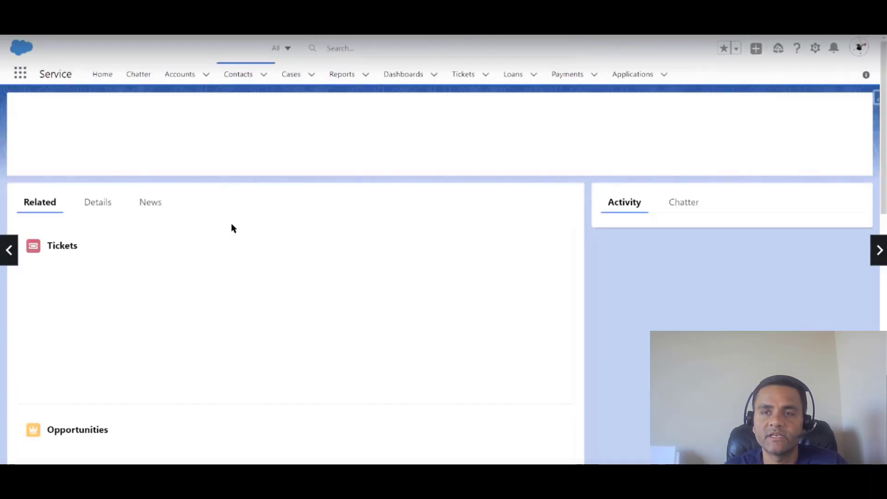
click(96, 206)
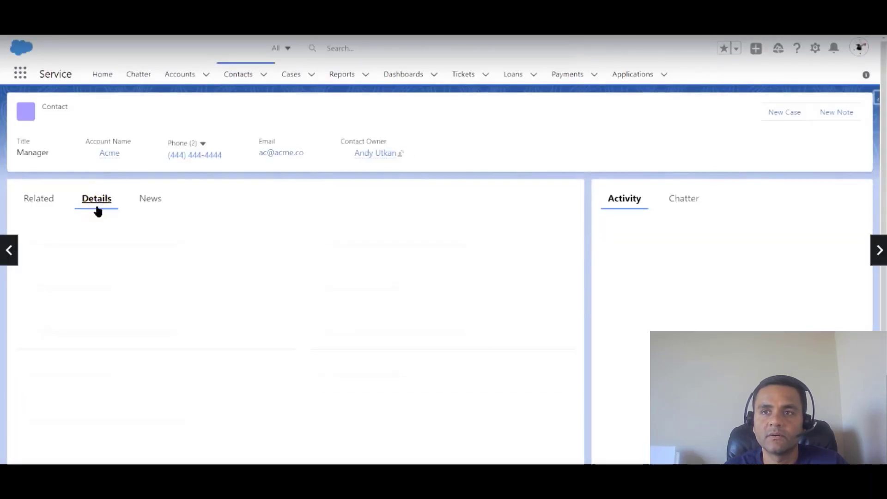